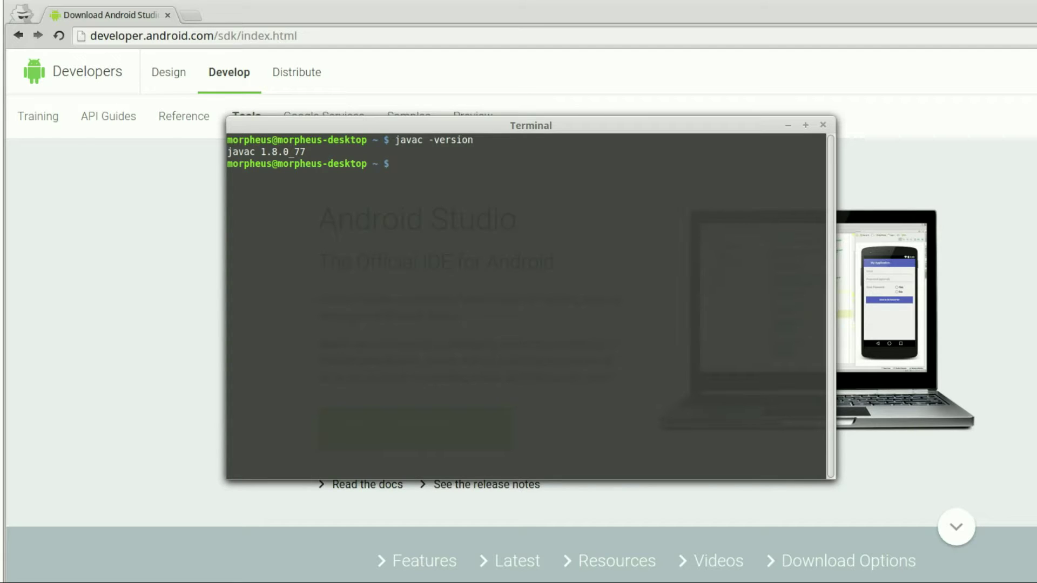
Step: Try to install lib32z1, lib32ncurses5, lib32bz2-1.0 and lib32stdc++6 with sudo apt-get install, and abort at the password prompt
{"action": "left_click_drag", "start_coordinate": [284, 154], "coordinate": [277, 154]}
{"action": "left_click", "coordinate": [303, 187]}
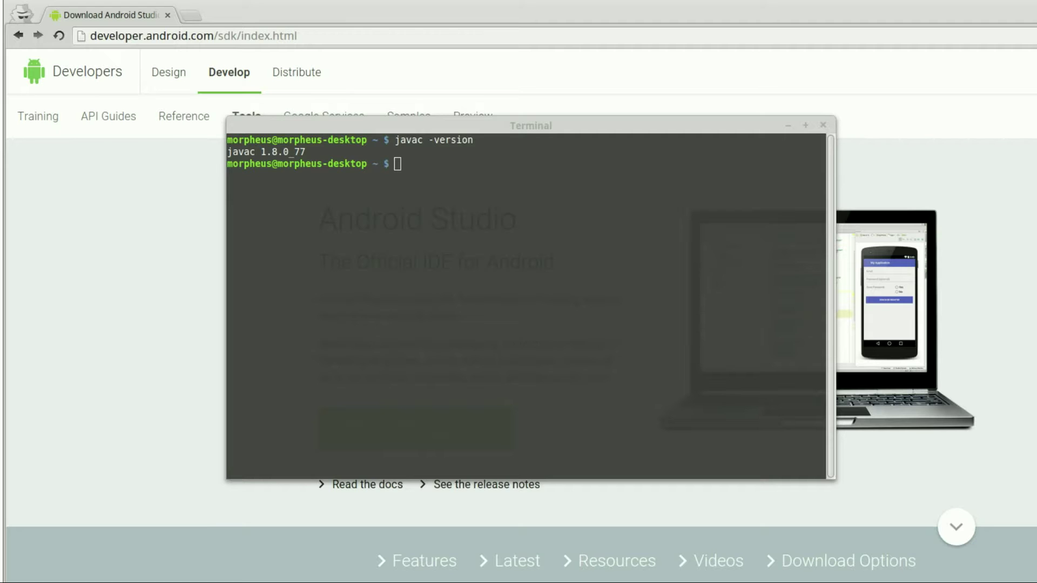
{"action": "left_click", "coordinate": [461, 309]}
{"action": "left_click", "coordinate": [548, 275]}
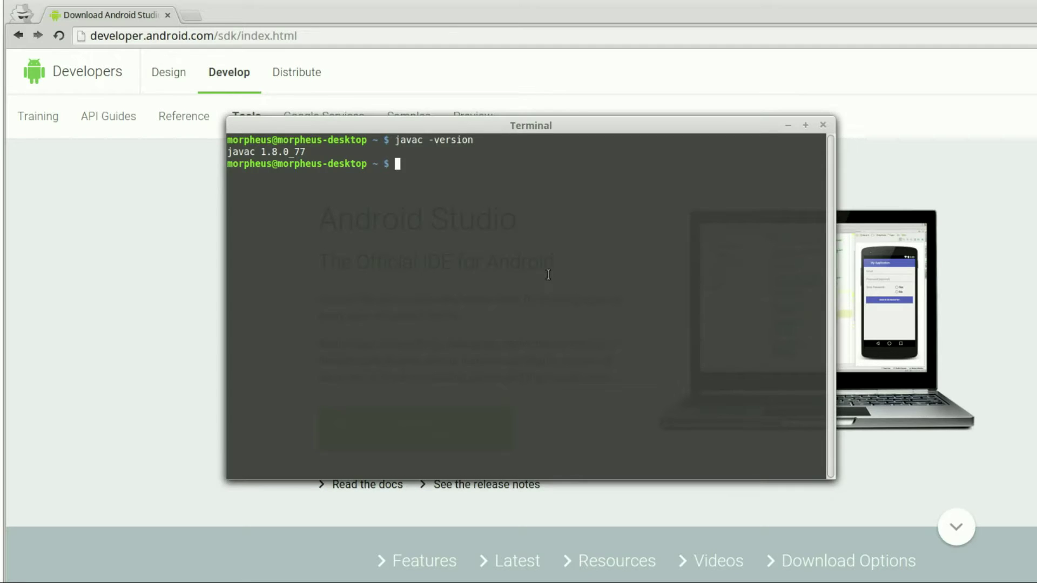
{"action": "type", "text": "sudo apt-get install lib32z1 lib32ncurses5 lib32bz2-1.0 lib32stdc++6"}
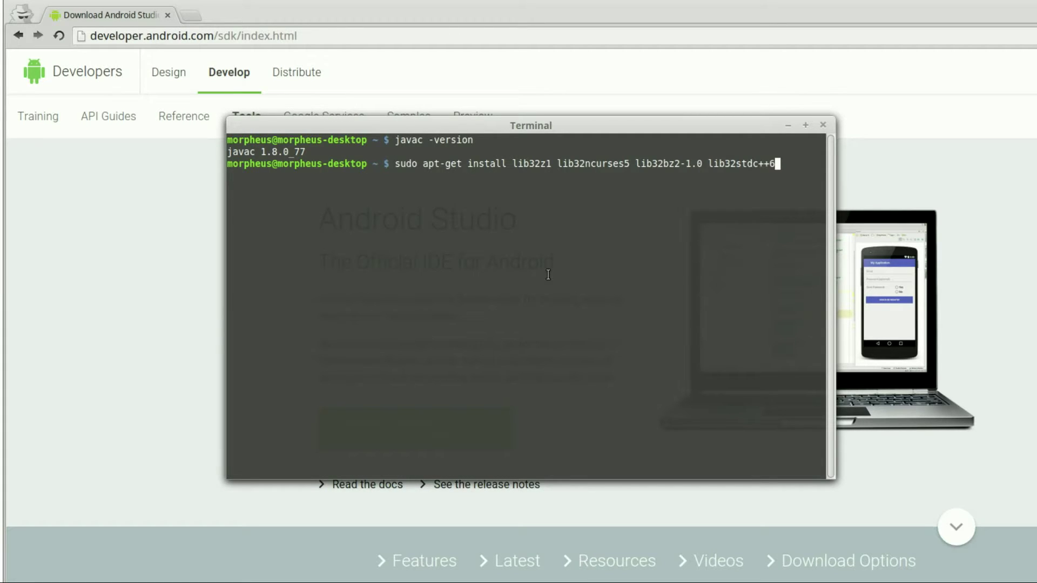
{"action": "key", "text": "Return"}
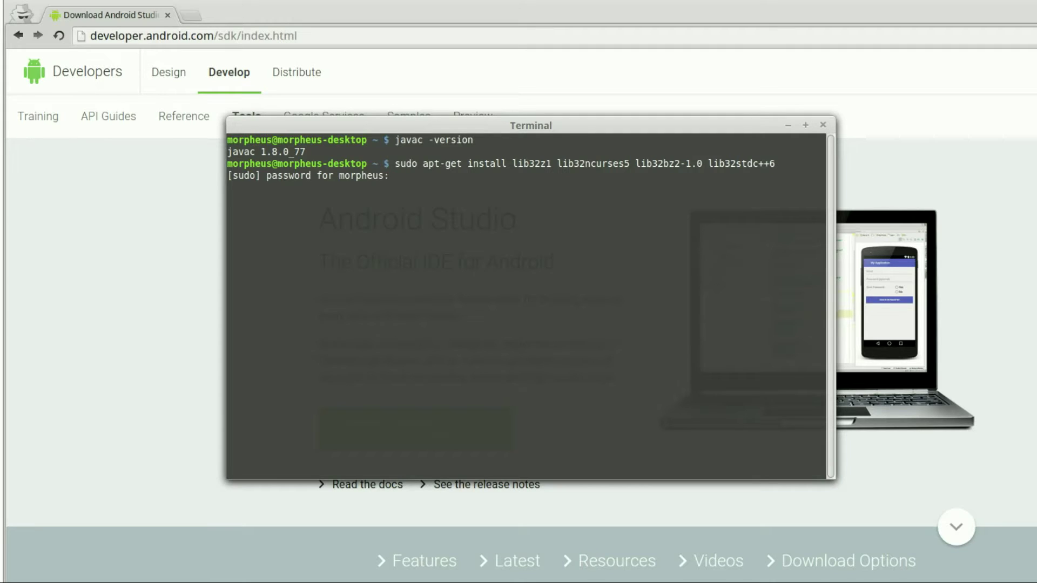
{"action": "key", "text": "ctrl+c"}
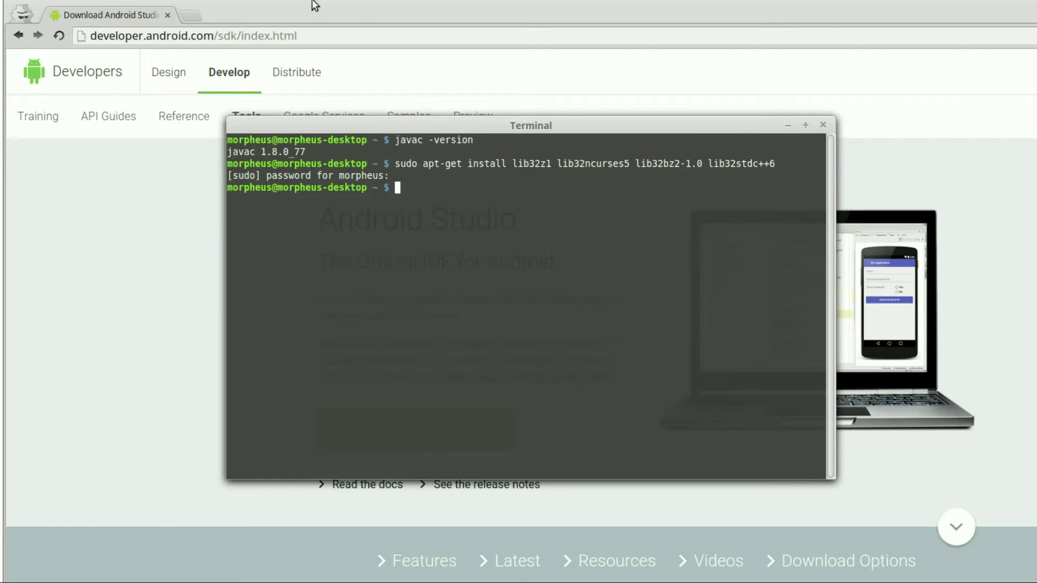
Step: Switch to the file manager and open the bin folder inside the extracted android-studio folder in Downloads
{"action": "left_click", "coordinate": [304, 18]}
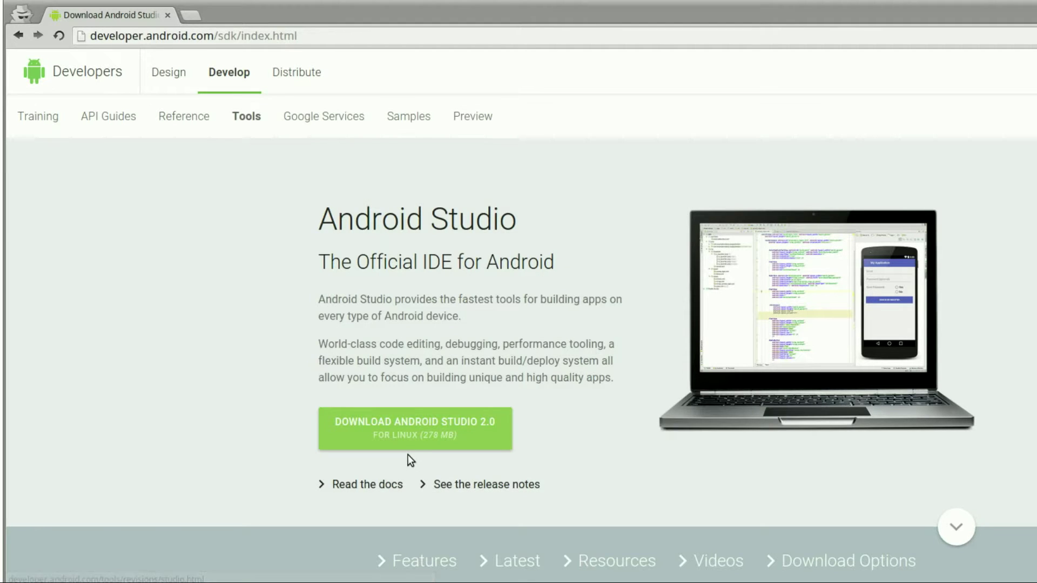
{"action": "key", "text": "super+e"}
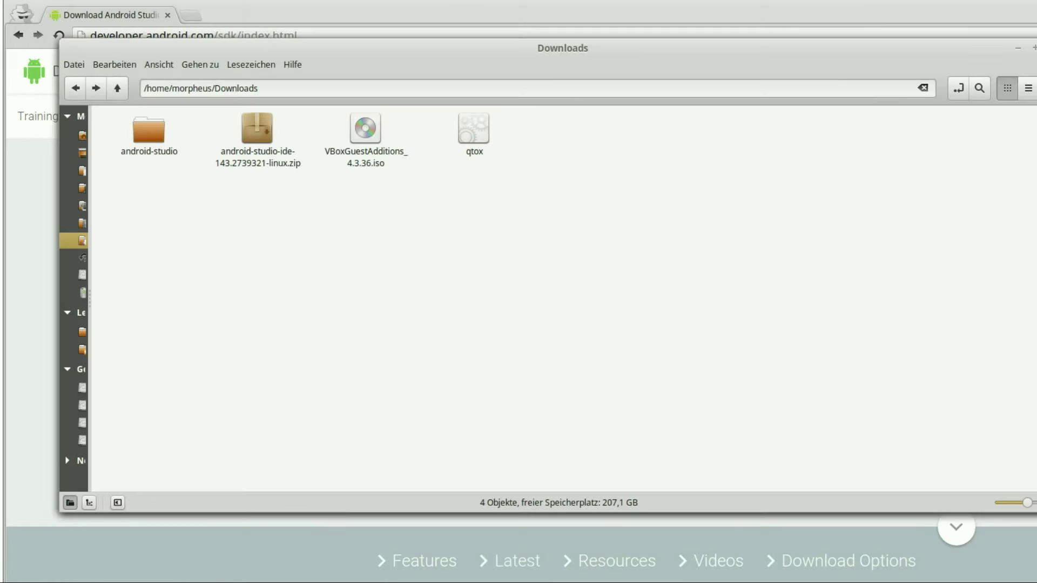
{"action": "left_click_drag", "start_coordinate": [435, 71], "coordinate": [473, 95]}
{"action": "left_click_drag", "start_coordinate": [288, 285], "coordinate": [311, 194]}
{"action": "left_click", "coordinate": [298, 238]}
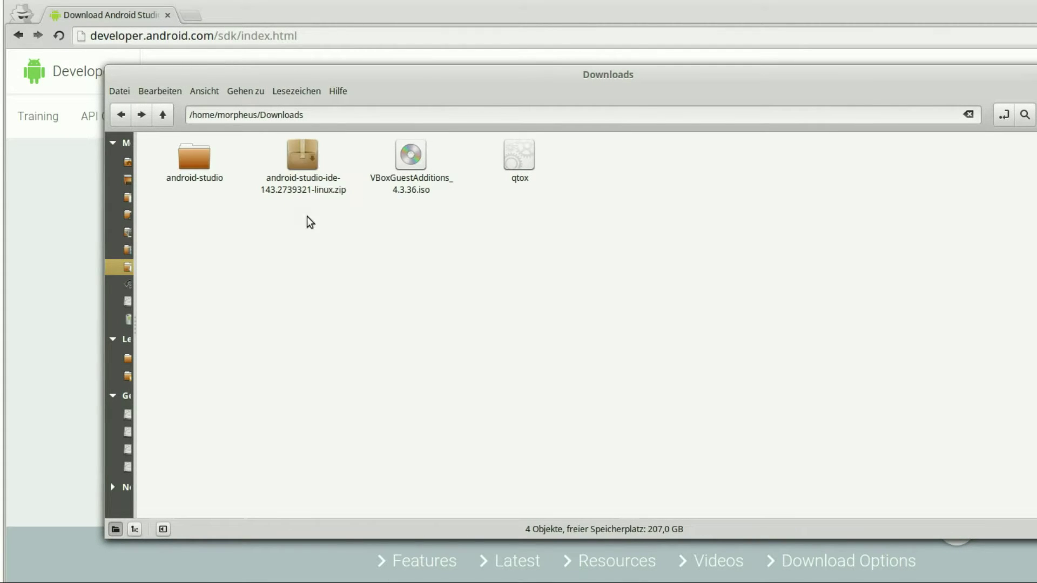
{"action": "right_click", "coordinate": [284, 184]}
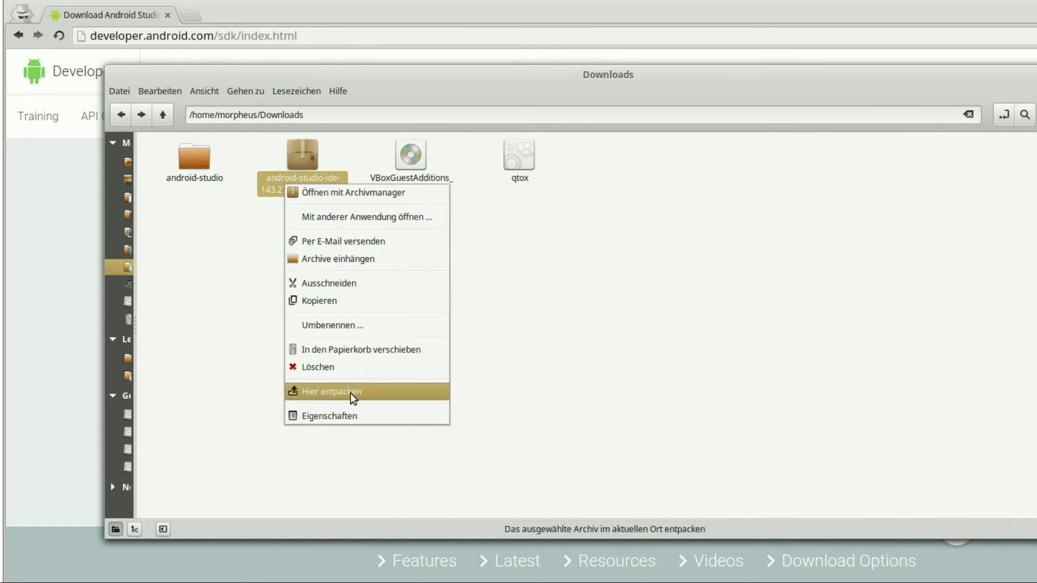
{"action": "left_click", "coordinate": [260, 335]}
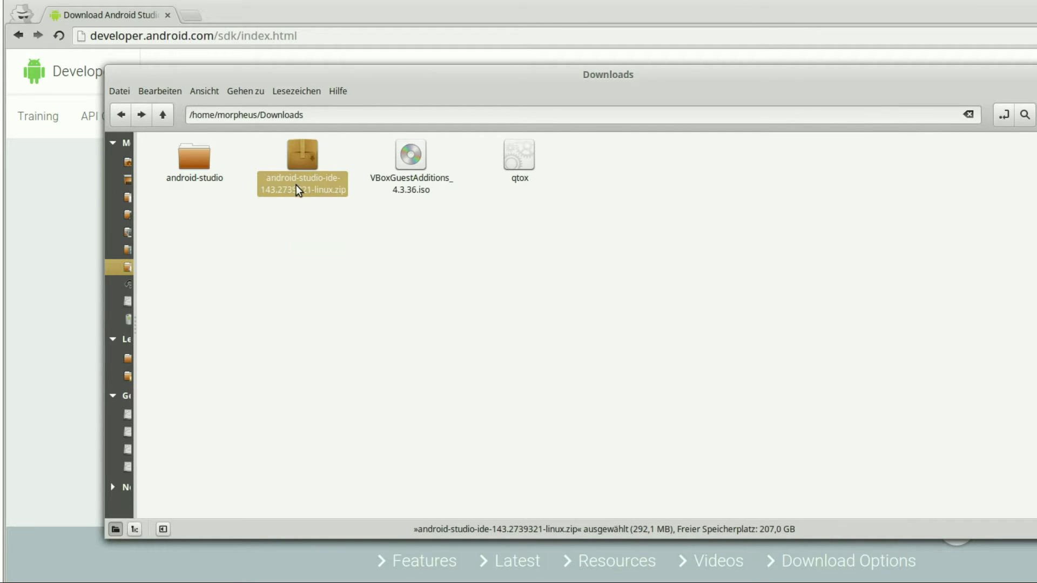
{"action": "double_click", "coordinate": [192, 156]}
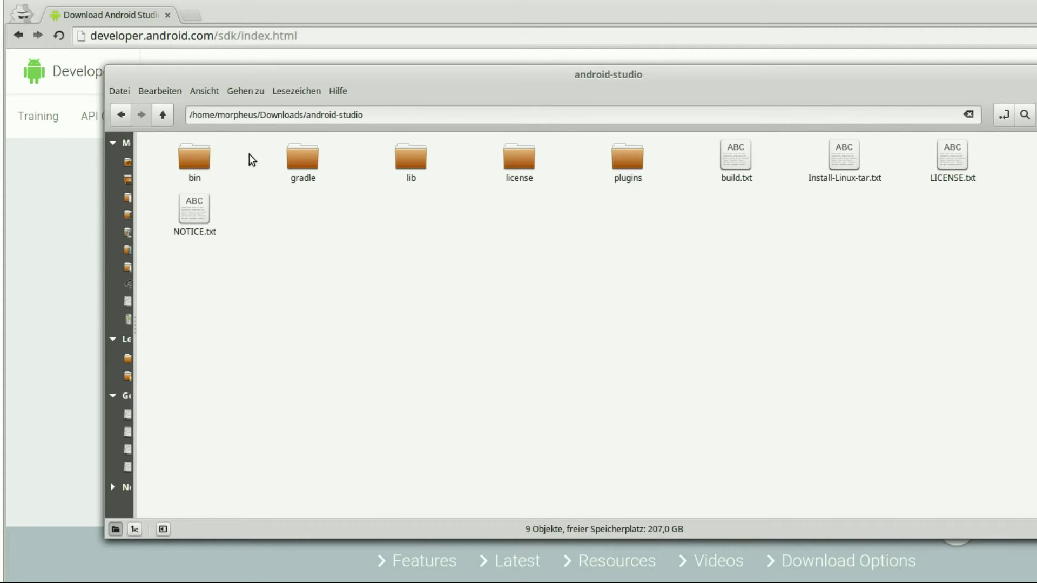
{"action": "double_click", "coordinate": [199, 167]}
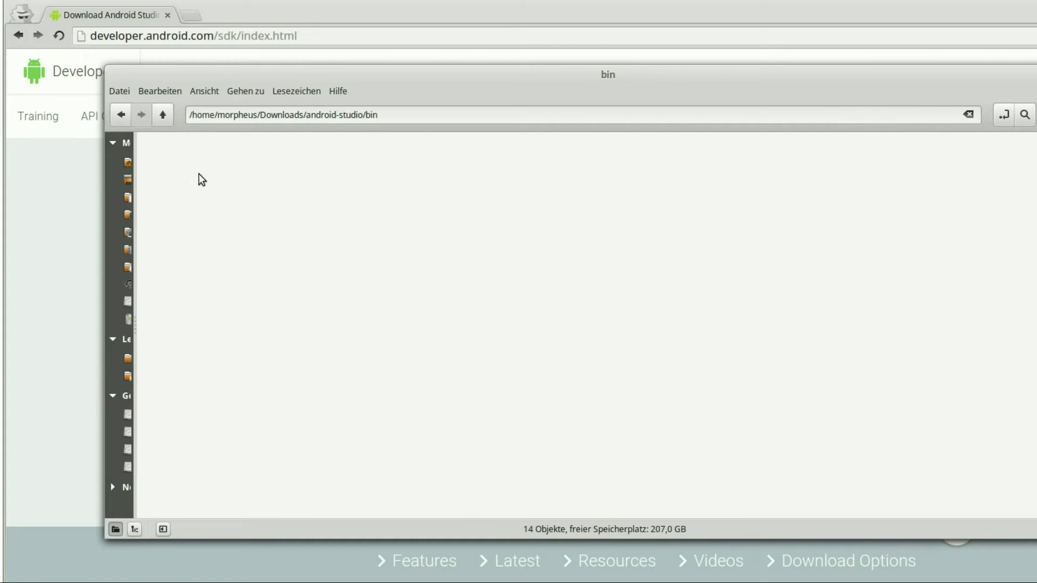
Step: Open a terminal in the bin folder and run ./studio.sh to launch Android Studio
{"action": "right_click", "coordinate": [271, 312]}
{"action": "left_click", "coordinate": [336, 362]}
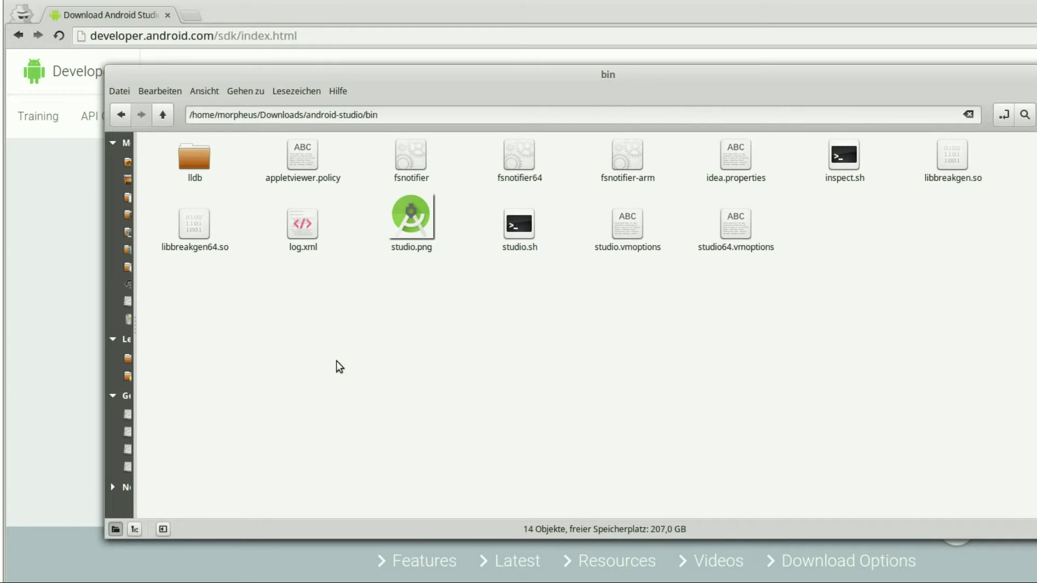
{"action": "left_click_drag", "start_coordinate": [582, 106], "coordinate": [397, 238]}
{"action": "left_click_drag", "start_coordinate": [494, 246], "coordinate": [473, 203]}
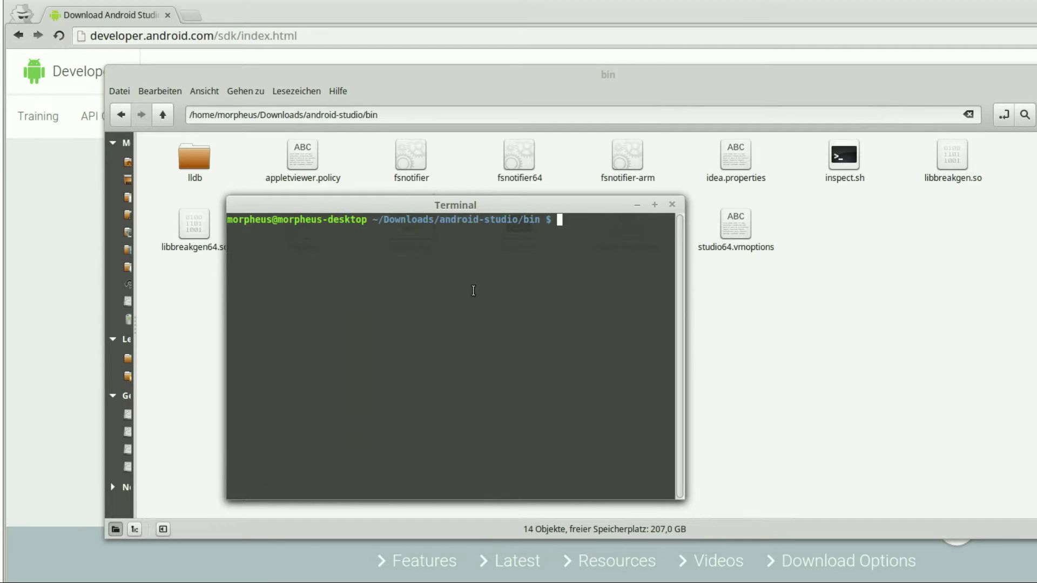
{"action": "type", "text": "./studio.sh"}
{"action": "key", "text": "Return"}
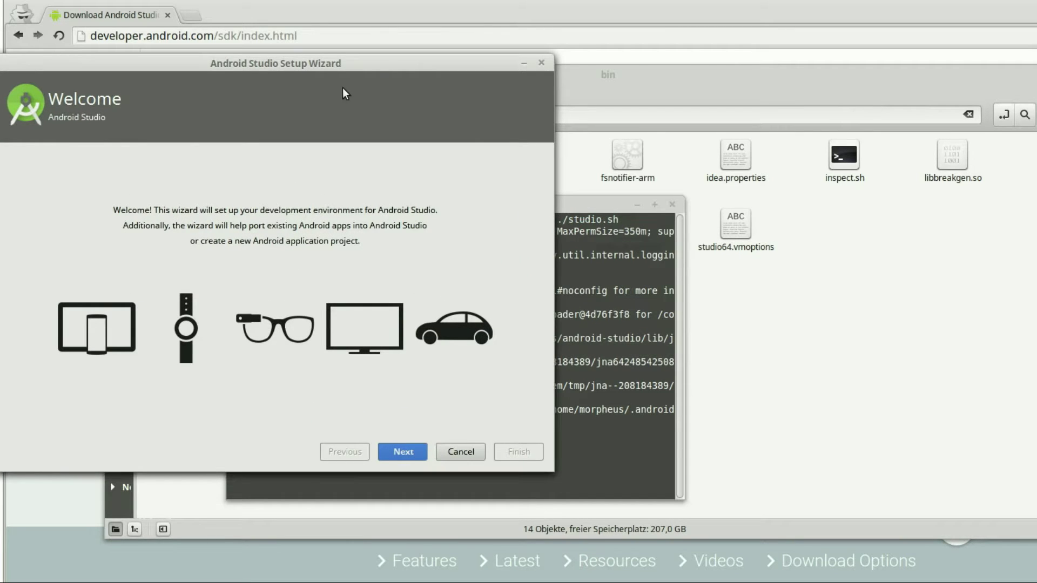
Step: Choose the Custom installation type in the setup wizard and accept the IntelliJ UI theme
{"action": "left_click_drag", "start_coordinate": [309, 62], "coordinate": [503, 73]}
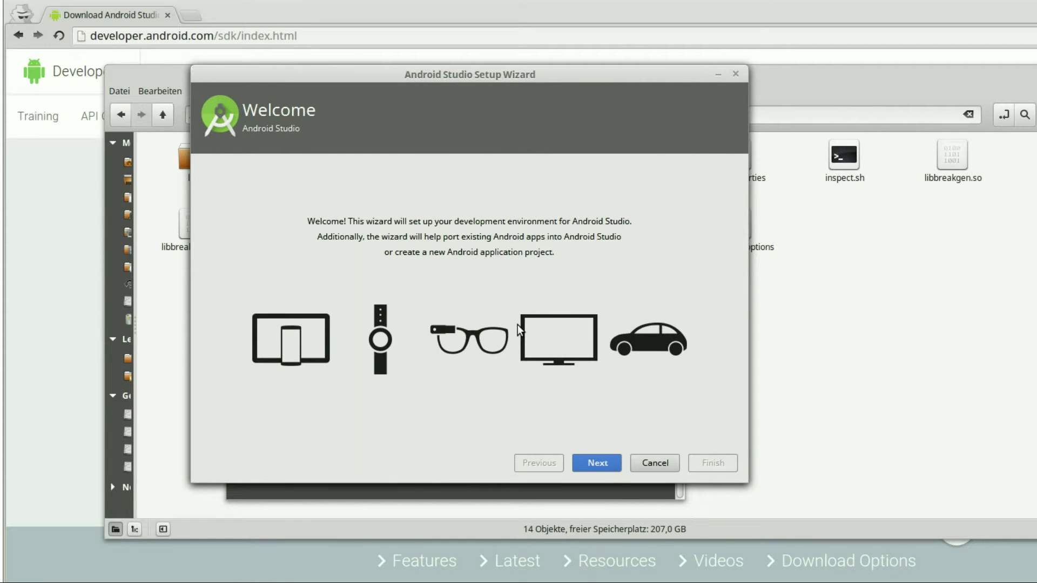
{"action": "left_click", "coordinate": [586, 469]}
{"action": "left_click", "coordinate": [240, 270]}
{"action": "left_click", "coordinate": [603, 463]}
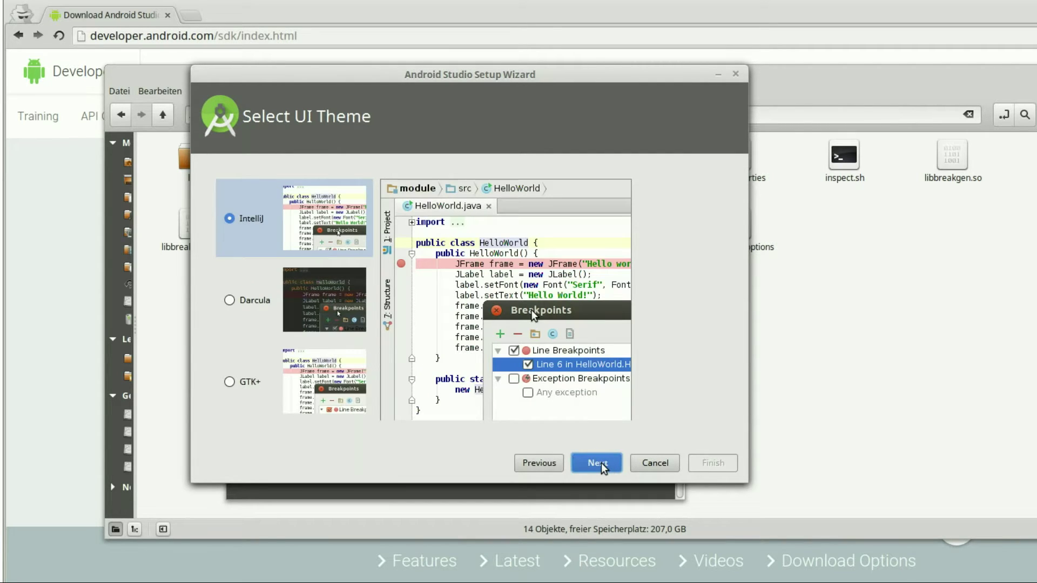
{"action": "left_click", "coordinate": [603, 465]}
Step: Select the Android Virtual Device and Android SDK Platform components, and accept the remaining wizard settings to start the download
{"action": "left_click", "coordinate": [265, 270]}
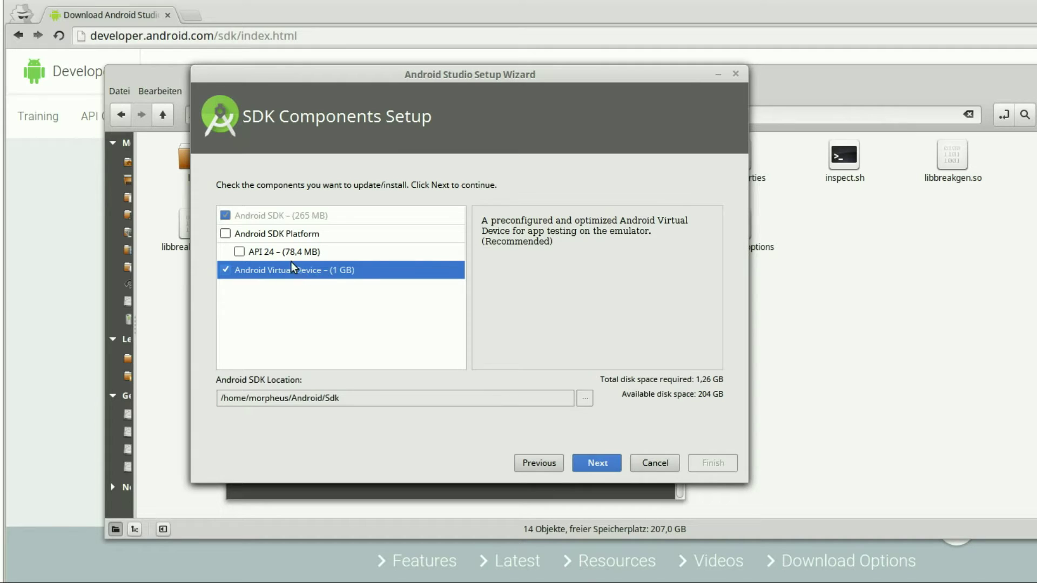
{"action": "left_click", "coordinate": [277, 238]}
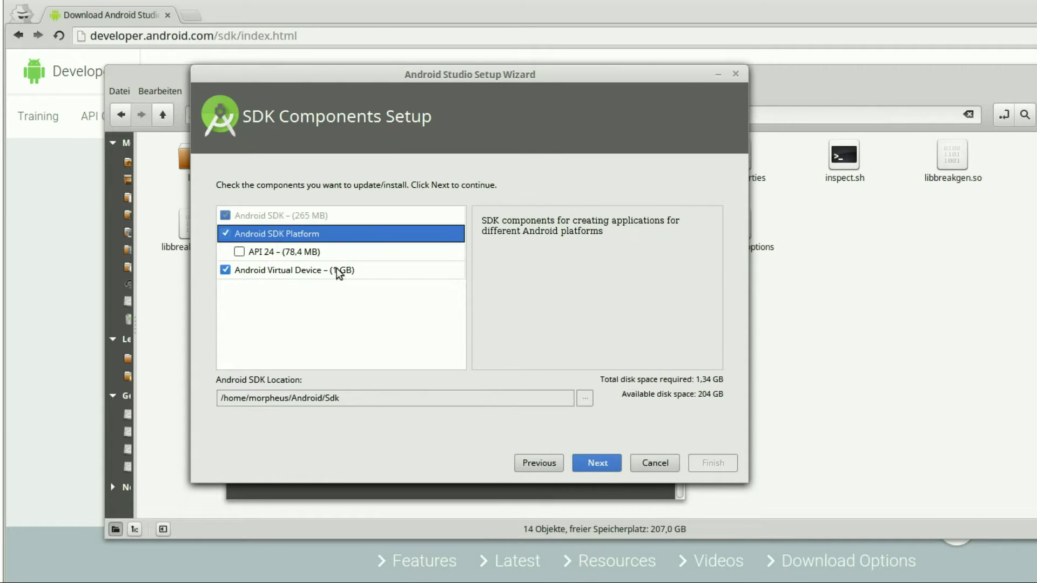
{"action": "left_click", "coordinate": [590, 465]}
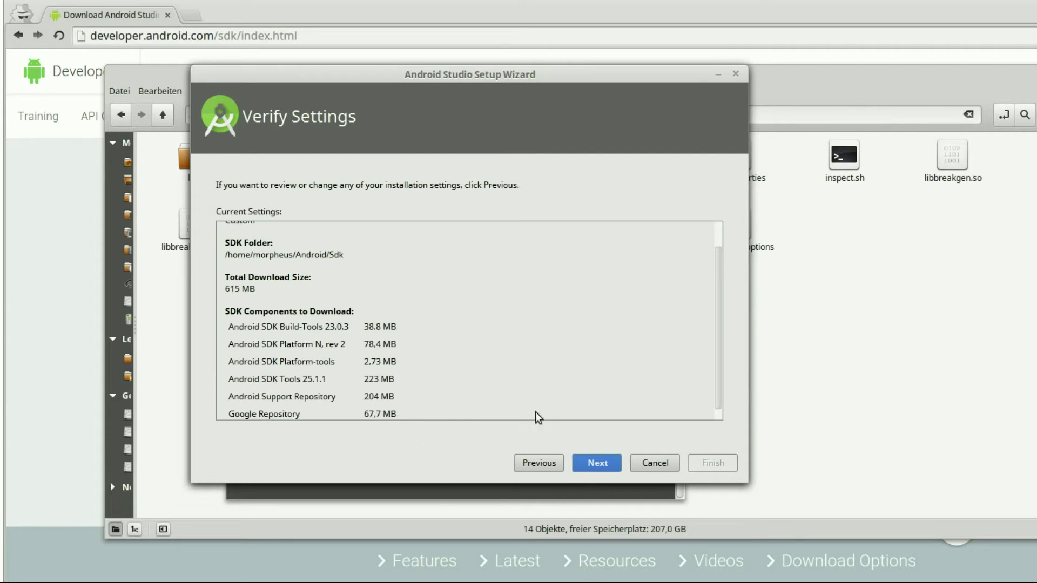
{"action": "left_click", "coordinate": [596, 462]}
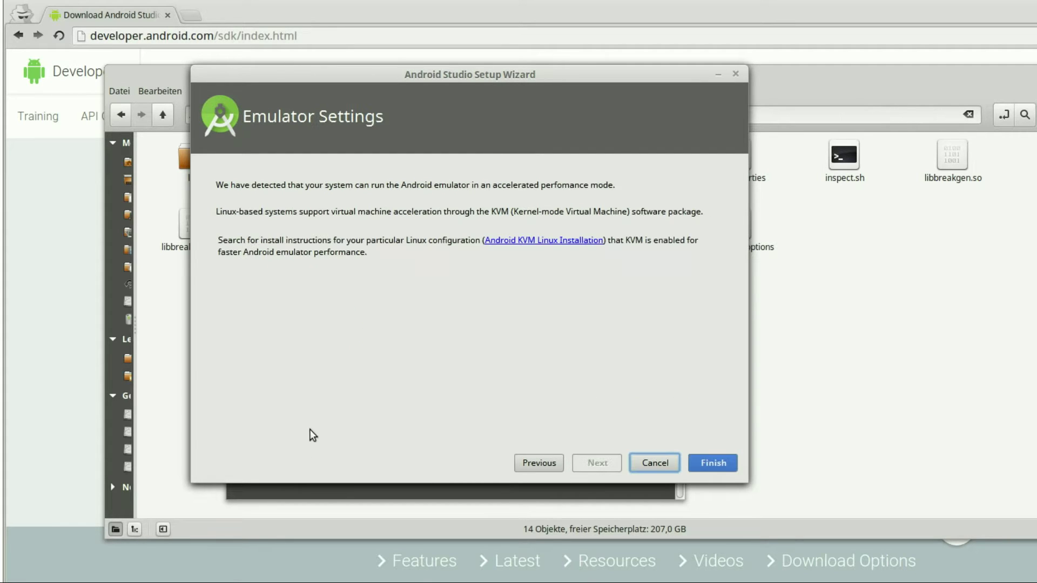
{"action": "left_click", "coordinate": [714, 463]}
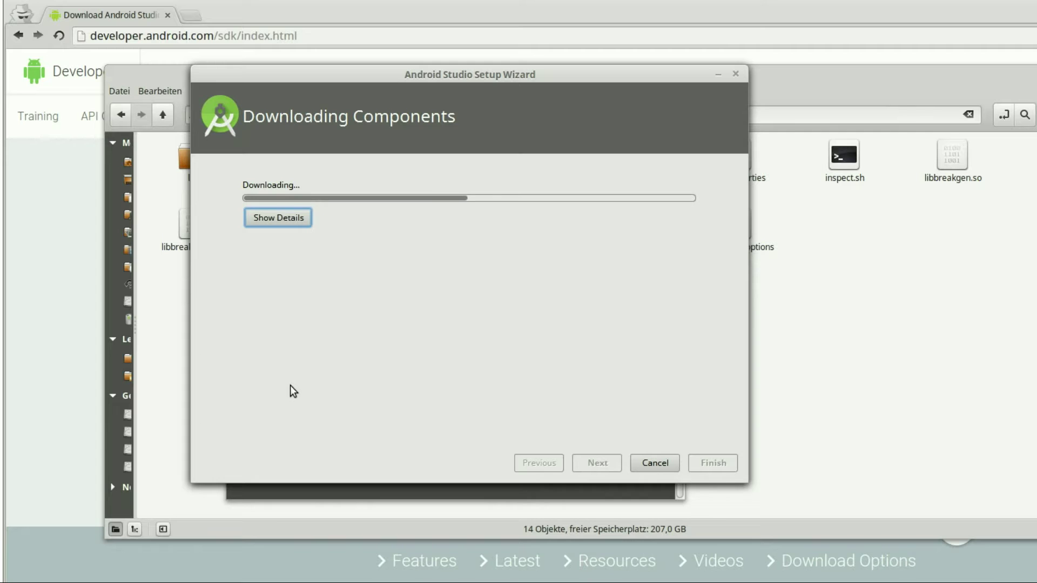
Step: In the first terminal, enter sudo yum install zlib.i686 ncurses-libs.i686 bzip2-libs.i686 and clear the line without running it
{"action": "left_click", "coordinate": [323, 491]}
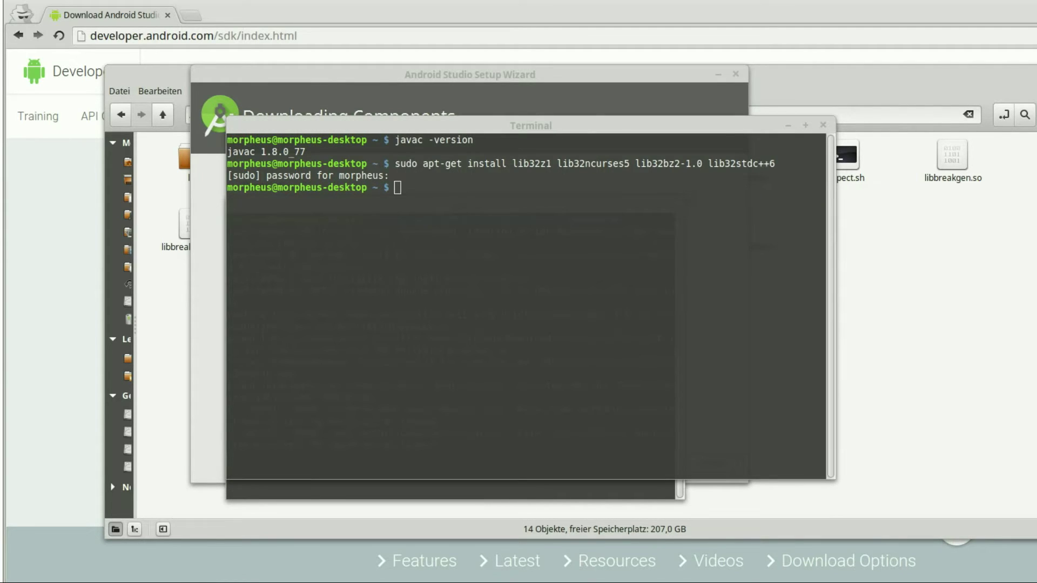
{"action": "left_click", "coordinate": [585, 344]}
{"action": "key", "text": "ctrl+shift+v"}
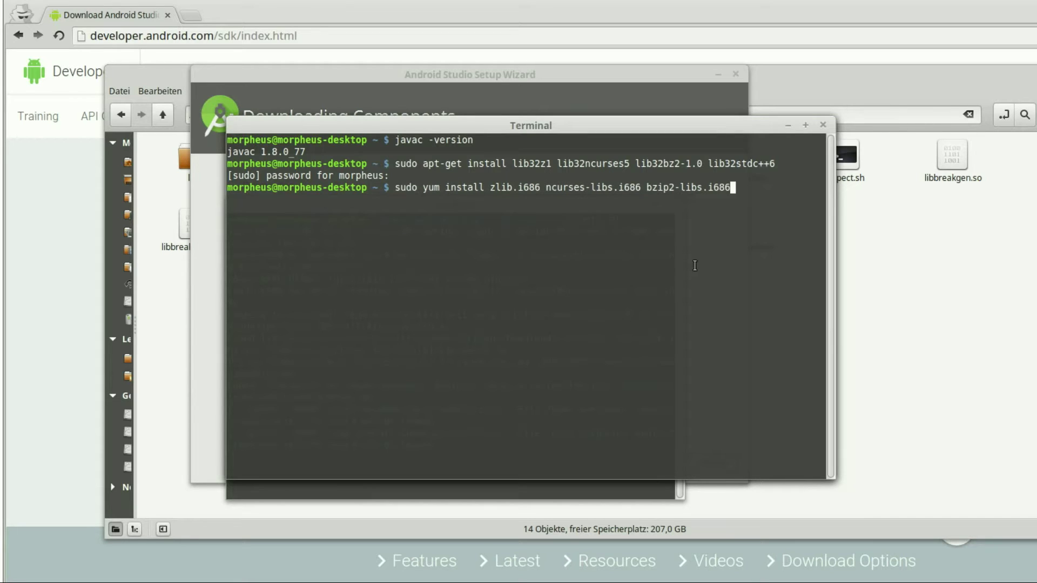
{"action": "key", "text": "BackSpace"}
{"action": "key", "text": "BackSpace"}
{"action": "key", "text": "BackSpace"}
{"action": "key", "text": "BackSpace"}
{"action": "key", "text": "BackSpace"}
{"action": "key", "text": "BackSpace"}
{"action": "key", "text": "BackSpace"}
{"action": "key", "text": "BackSpace"}
{"action": "key", "text": "BackSpace"}
{"action": "key", "text": "BackSpace"}
{"action": "key", "text": "BackSpace"}
{"action": "key", "text": "BackSpace"}
{"action": "key", "text": "BackSpace"}
{"action": "key", "text": "BackSpace"}
{"action": "key", "text": "BackSpace"}
{"action": "key", "text": "BackSpace"}
{"action": "key", "text": "BackSpace"}
{"action": "key", "text": "BackSpace"}
{"action": "key", "text": "BackSpace"}
{"action": "key", "text": "BackSpace"}
{"action": "key", "text": "BackSpace"}
{"action": "key", "text": "BackSpace"}
{"action": "key", "text": "BackSpace"}
{"action": "key", "text": "BackSpace"}
{"action": "key", "text": "BackSpace"}
{"action": "key", "text": "BackSpace"}
{"action": "key", "text": "BackSpace"}
{"action": "key", "text": "BackSpace"}
{"action": "key", "text": "BackSpace"}
{"action": "key", "text": "BackSpace"}
{"action": "key", "text": "BackSpace"}
{"action": "key", "text": "BackSpace"}
{"action": "key", "text": "BackSpace"}
{"action": "key", "text": "BackSpace"}
{"action": "key", "text": "BackSpace"}
{"action": "key", "text": "BackSpace"}
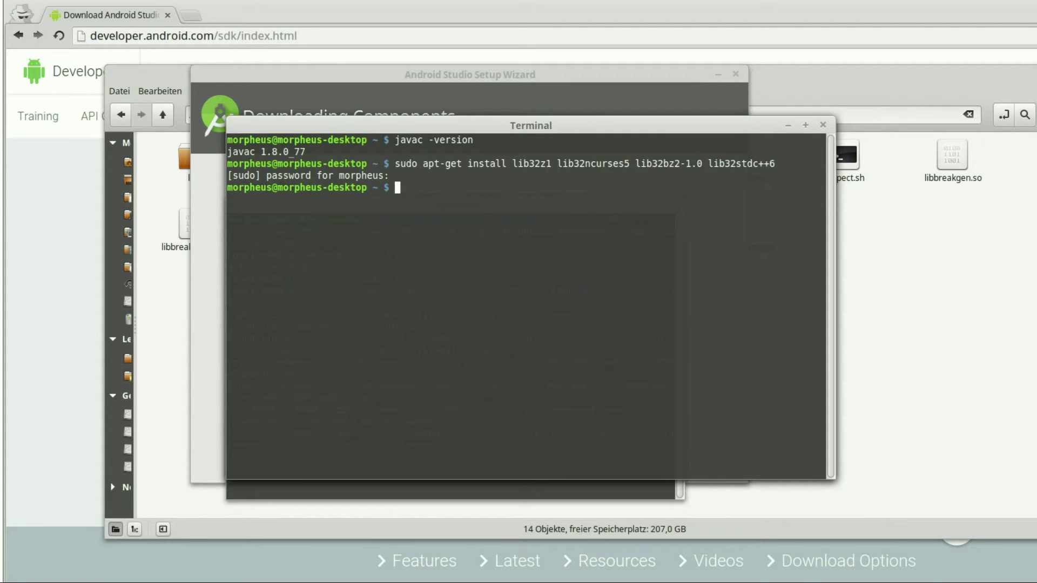
Step: Return to the Android Studio setup wizard, finish it and start a new Android Studio project
{"action": "key", "text": "alt+Tab"}
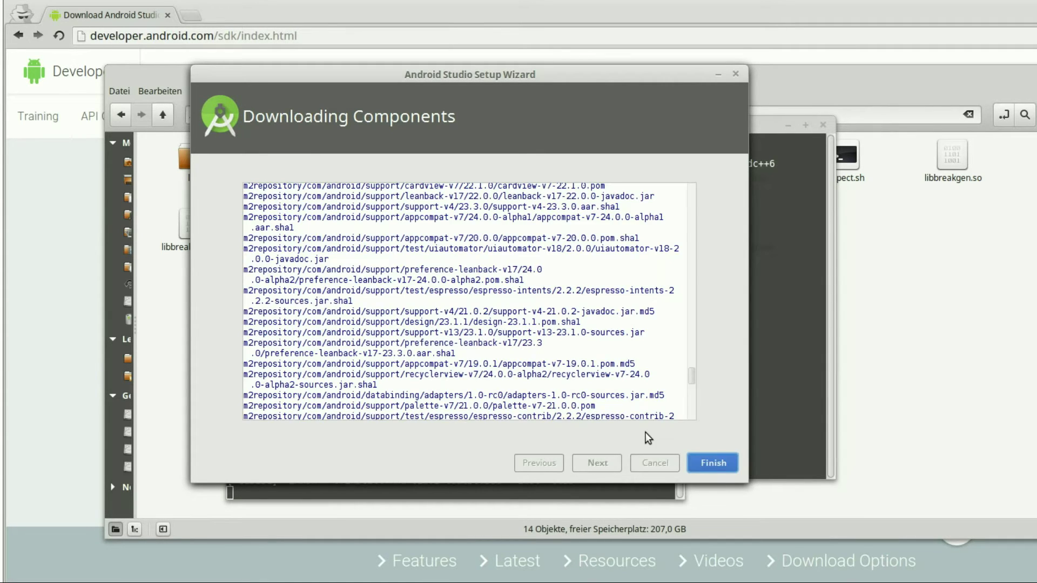
{"action": "left_click", "coordinate": [707, 466]}
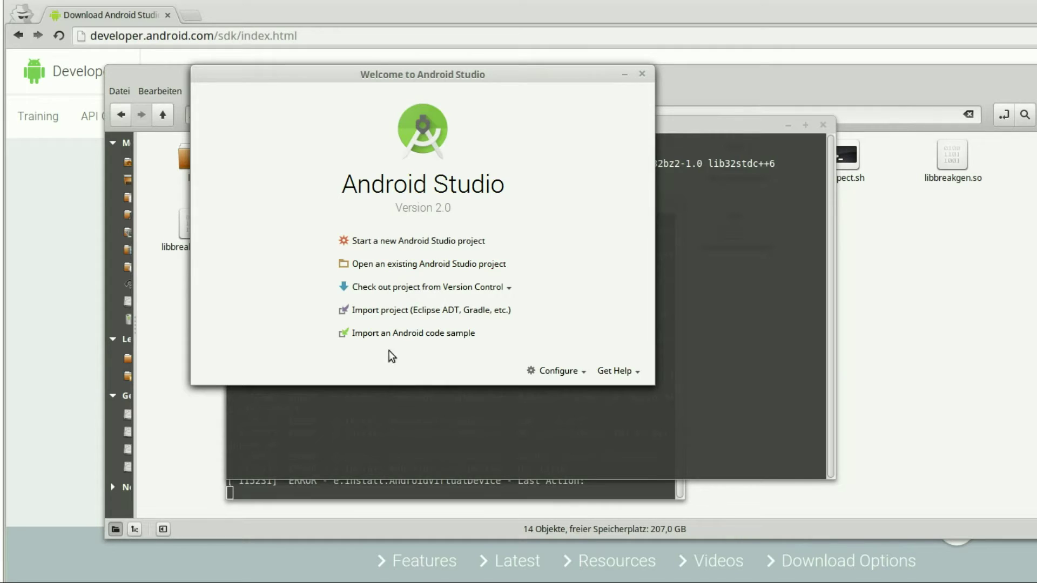
{"action": "left_click", "coordinate": [385, 246]}
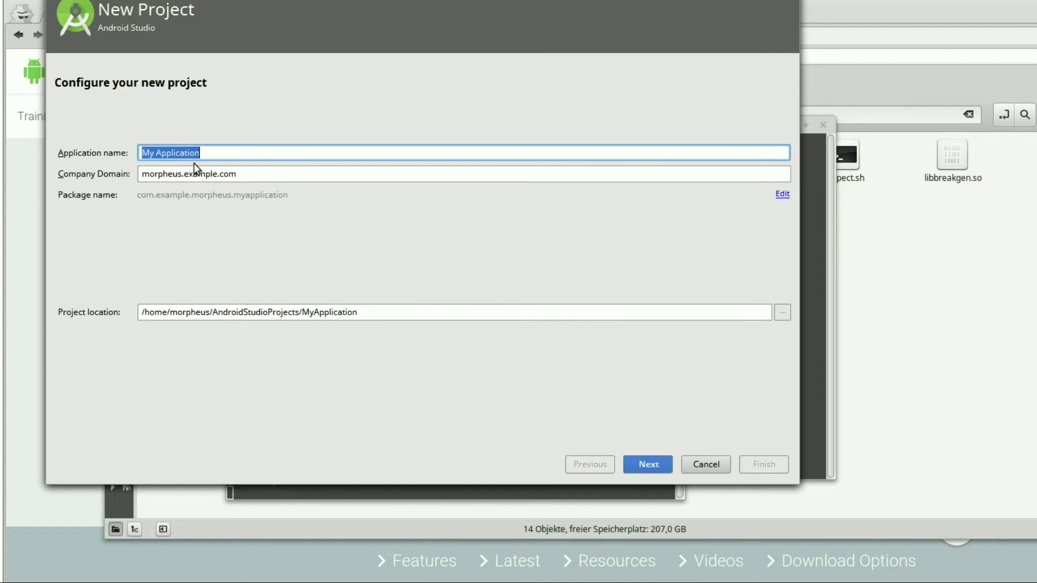
Step: Name the application MeineersteApp, keep the default company domain and project location, and continue to the target device selection
{"action": "type", "text": "Meinee"}
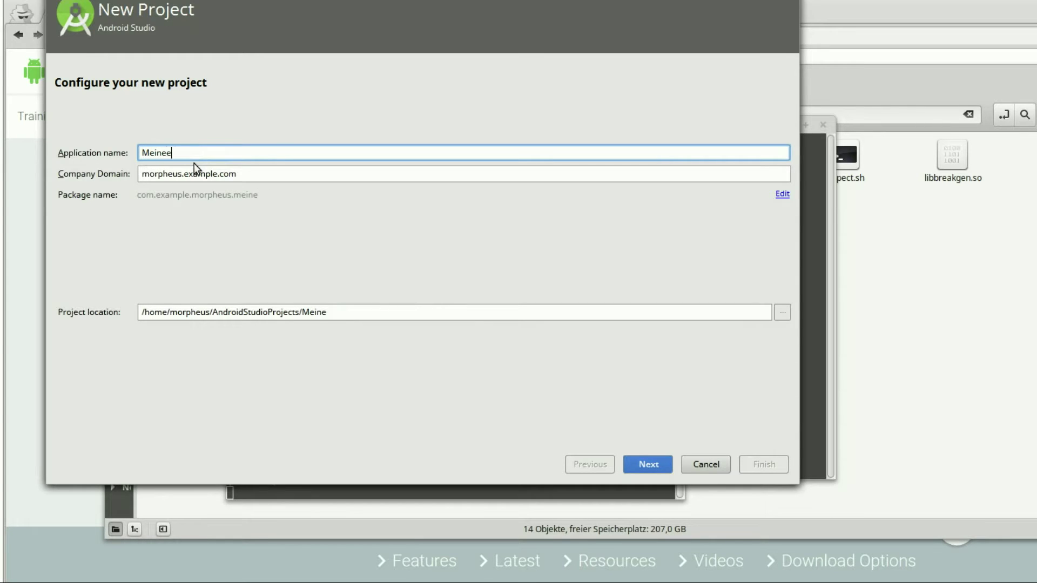
{"action": "type", "text": "rsteApp"}
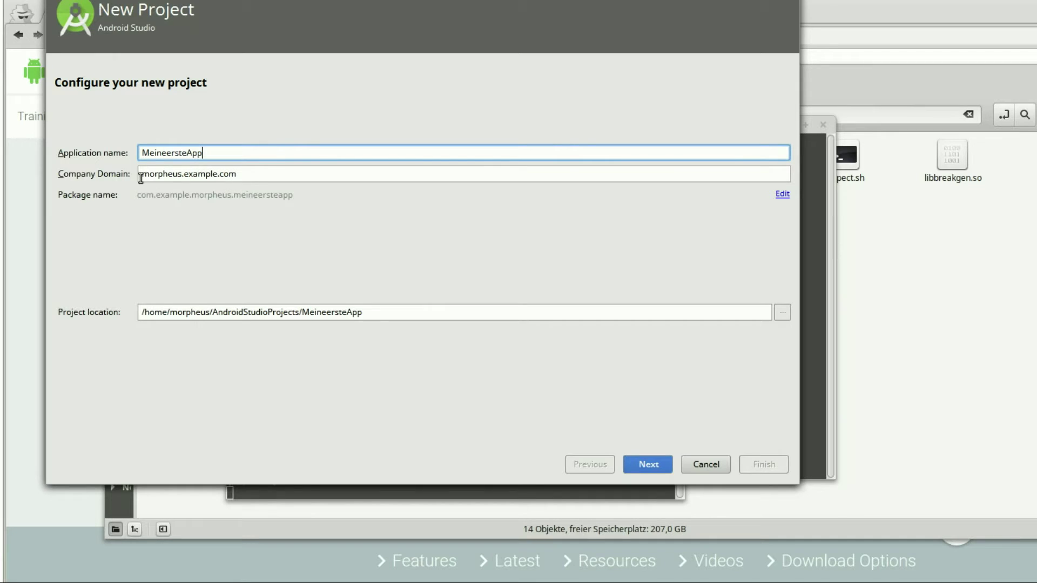
{"action": "left_click_drag", "start_coordinate": [140, 173], "coordinate": [251, 177]}
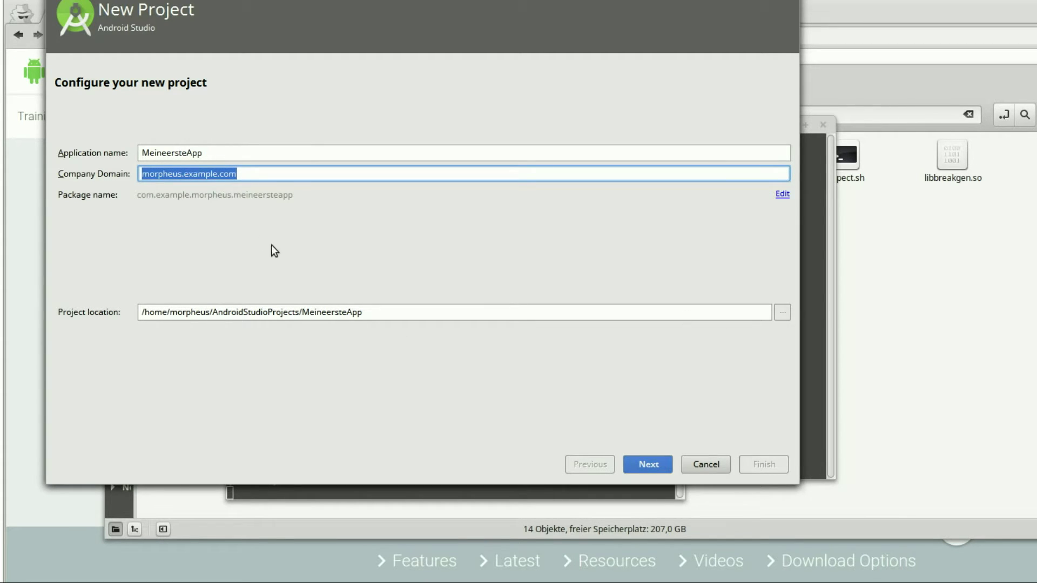
{"action": "left_click", "coordinate": [637, 469]}
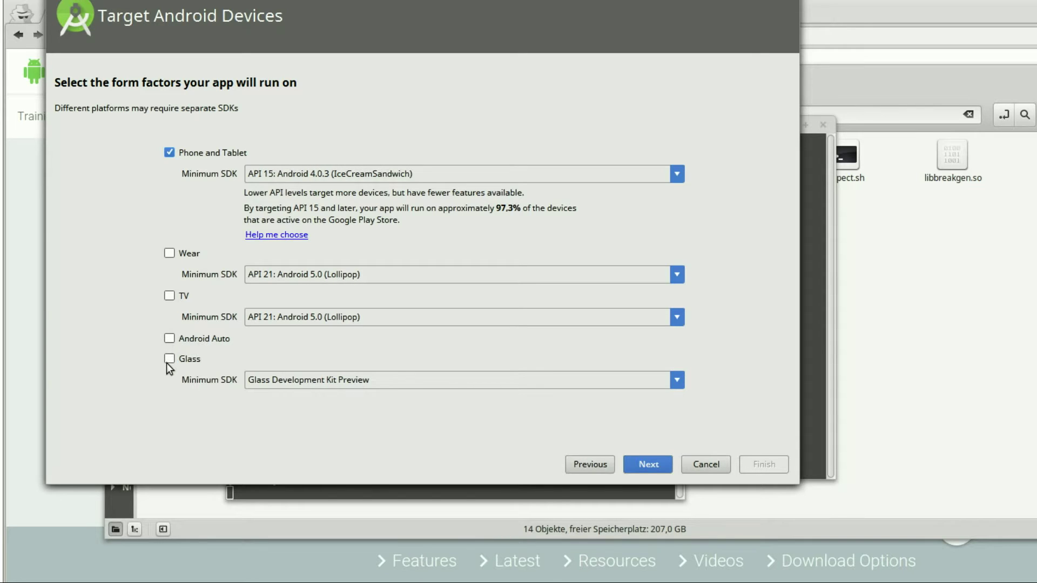
Step: Try API 23: Android 6.0 (Marshmallow) as the Phone and Tablet minimum SDK, and restore API 15: Android 4.0.3 (IceCreamSandwich)
{"action": "left_click", "coordinate": [387, 172]}
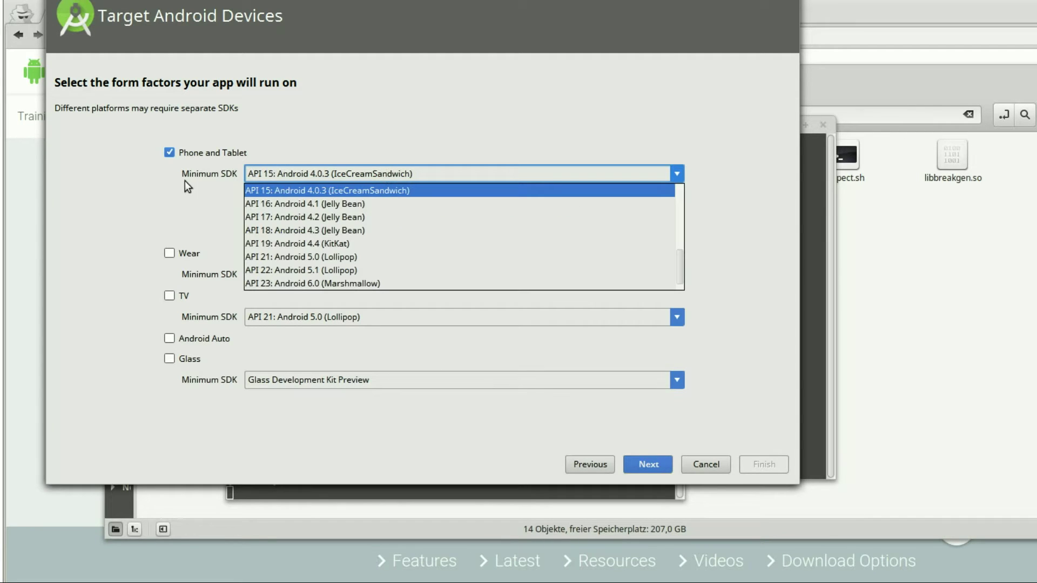
{"action": "left_click", "coordinate": [311, 282]}
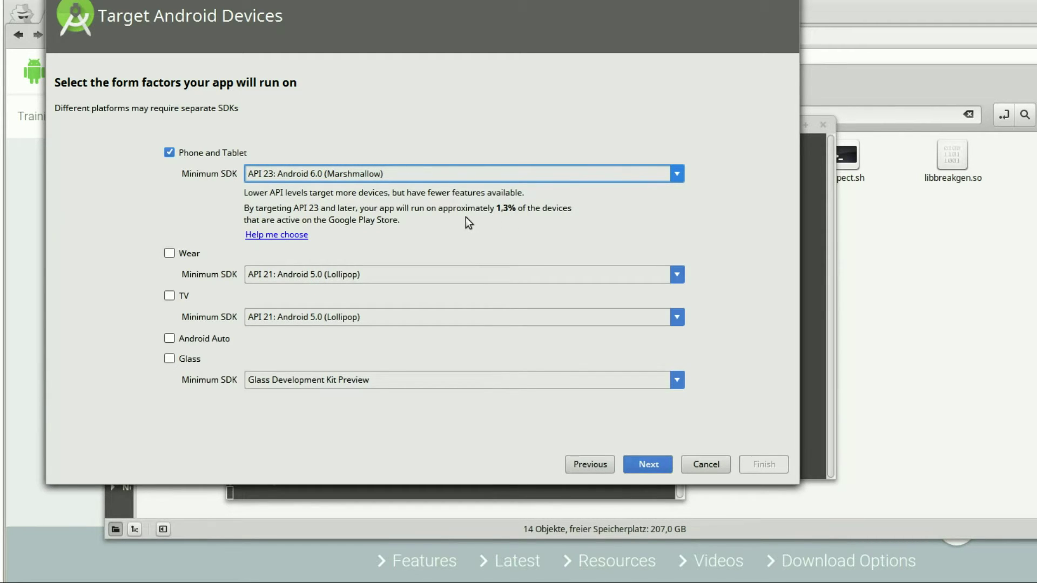
{"action": "left_click", "coordinate": [277, 173]}
{"action": "left_click", "coordinate": [292, 190]}
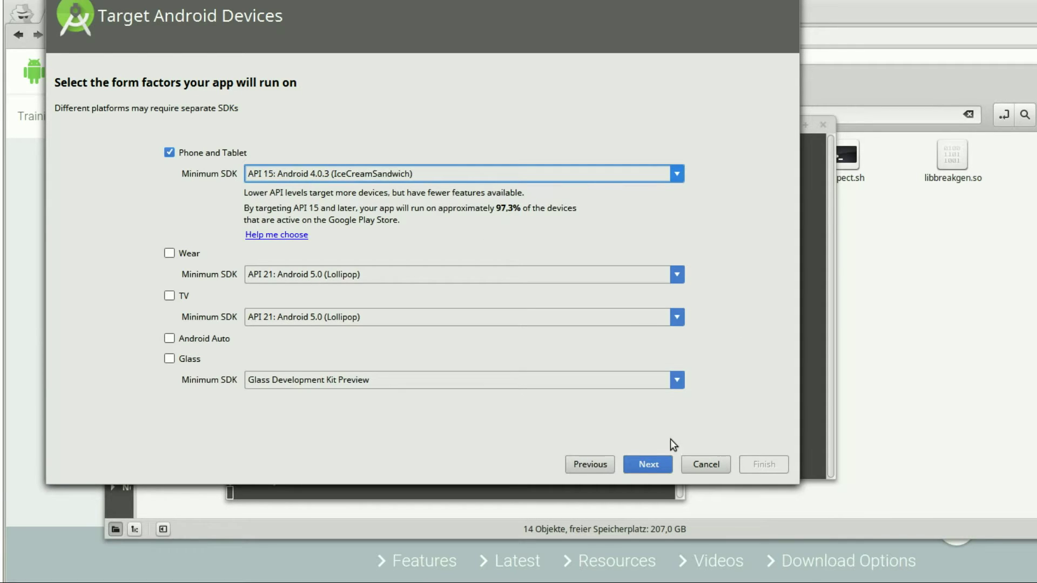
Step: Add an Empty Activity, keep the activity name MainActivity and layout name activity_main, and finish creating the project
{"action": "left_click", "coordinate": [648, 464]}
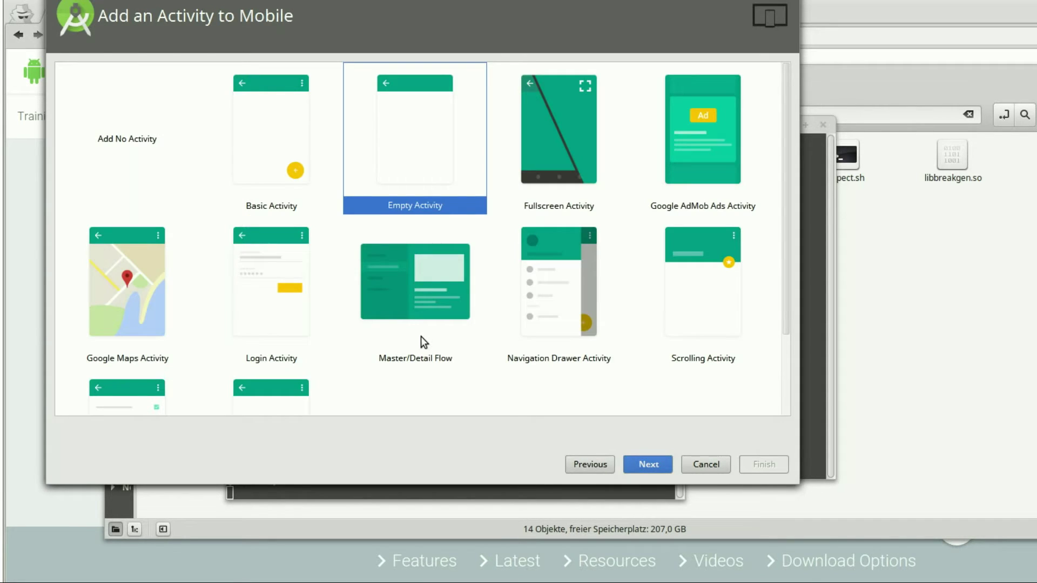
{"action": "scroll", "coordinate": [346, 245], "scroll_direction": "down", "scroll_amount": 3}
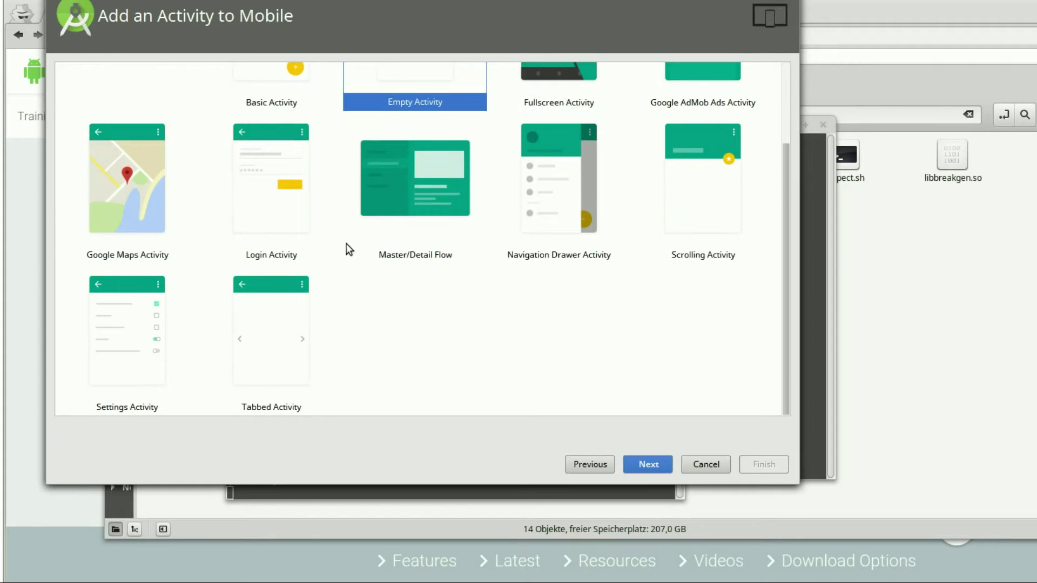
{"action": "scroll", "coordinate": [525, 356], "scroll_direction": "up", "scroll_amount": 3}
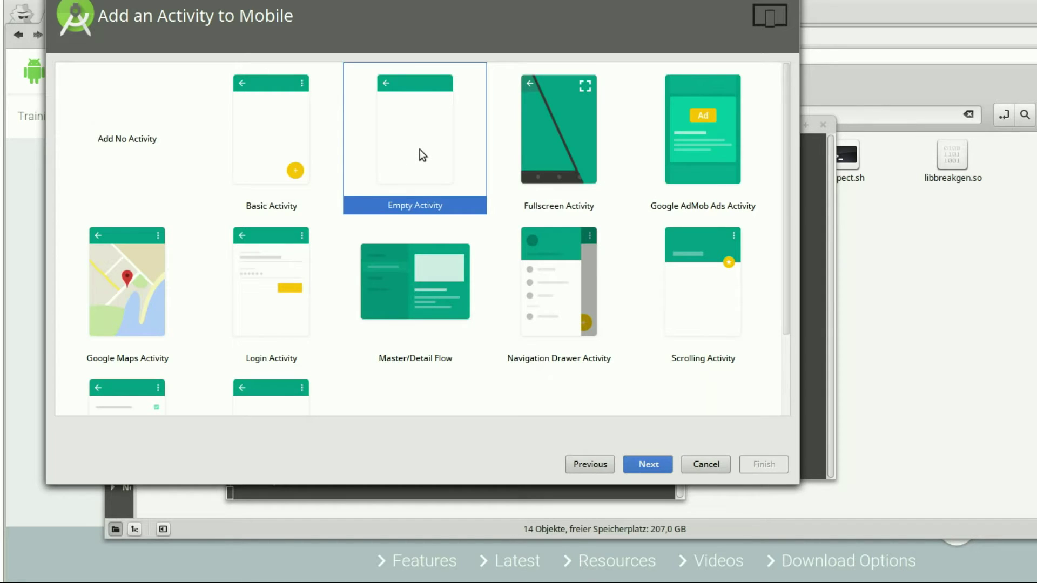
{"action": "left_click", "coordinate": [659, 471]}
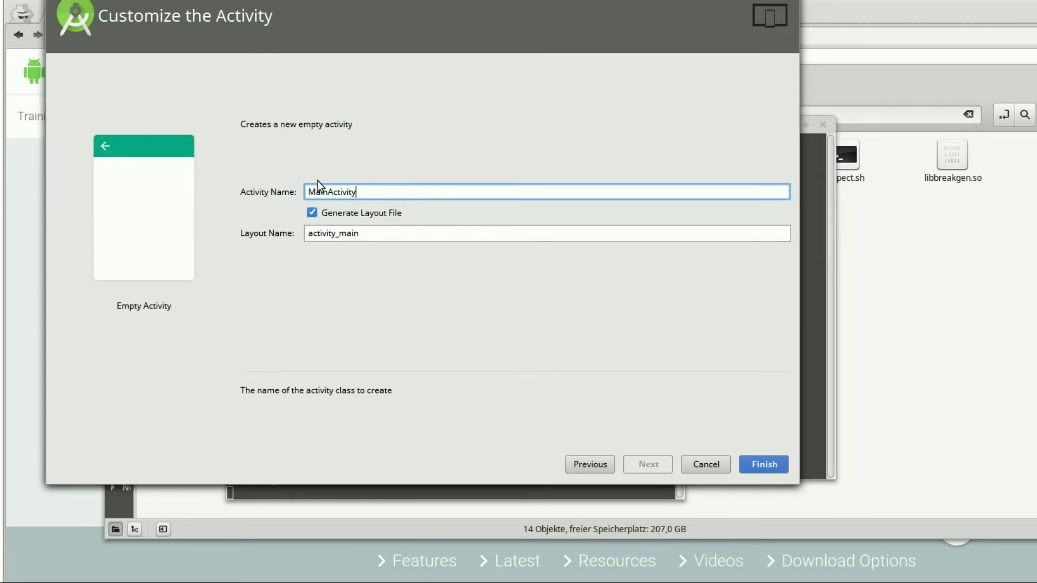
{"action": "left_click_drag", "start_coordinate": [374, 191], "coordinate": [294, 201]}
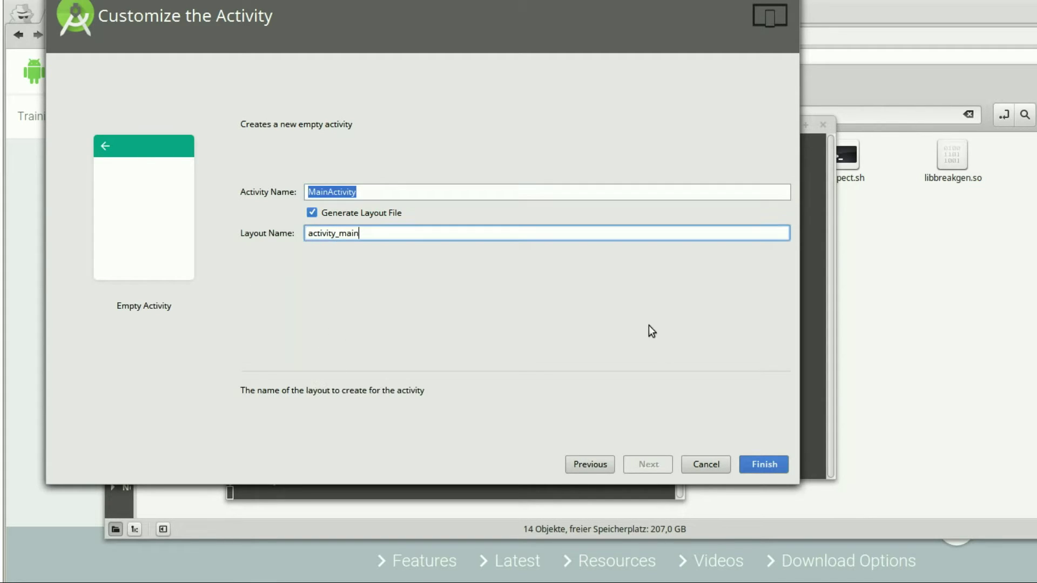
{"action": "left_click", "coordinate": [774, 463]}
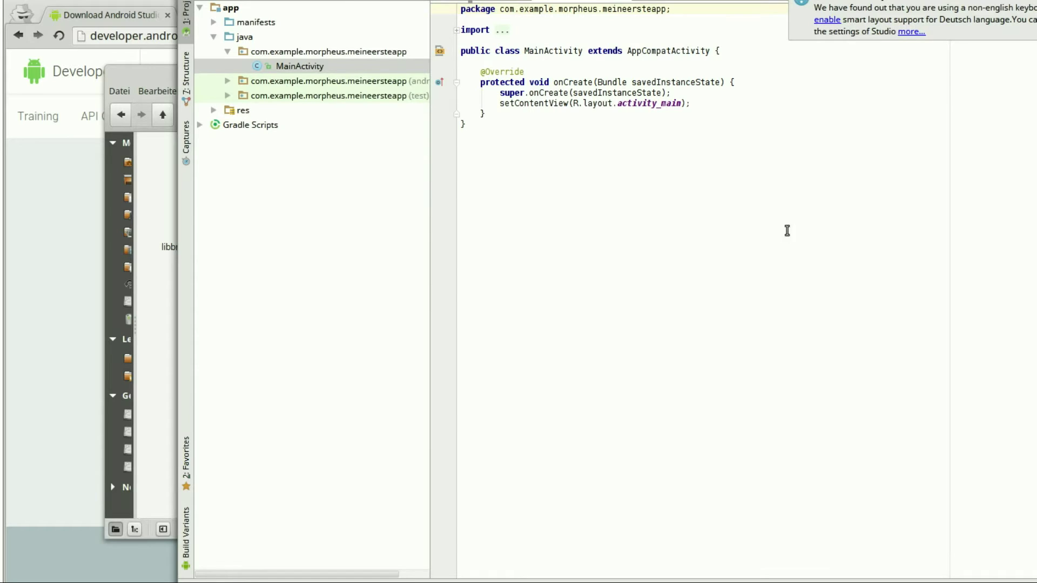
Step: Review the MainActivity class code and inspect the activity_main.xml layout as both XML source and visual design
{"action": "left_click_drag", "start_coordinate": [513, 148], "coordinate": [472, 3]}
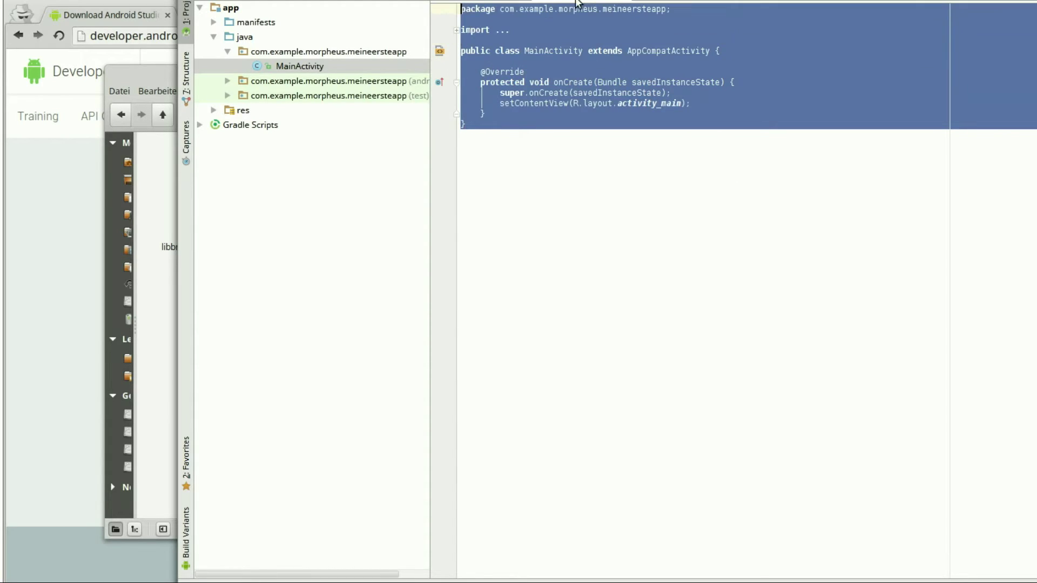
{"action": "left_click", "coordinate": [629, 140]}
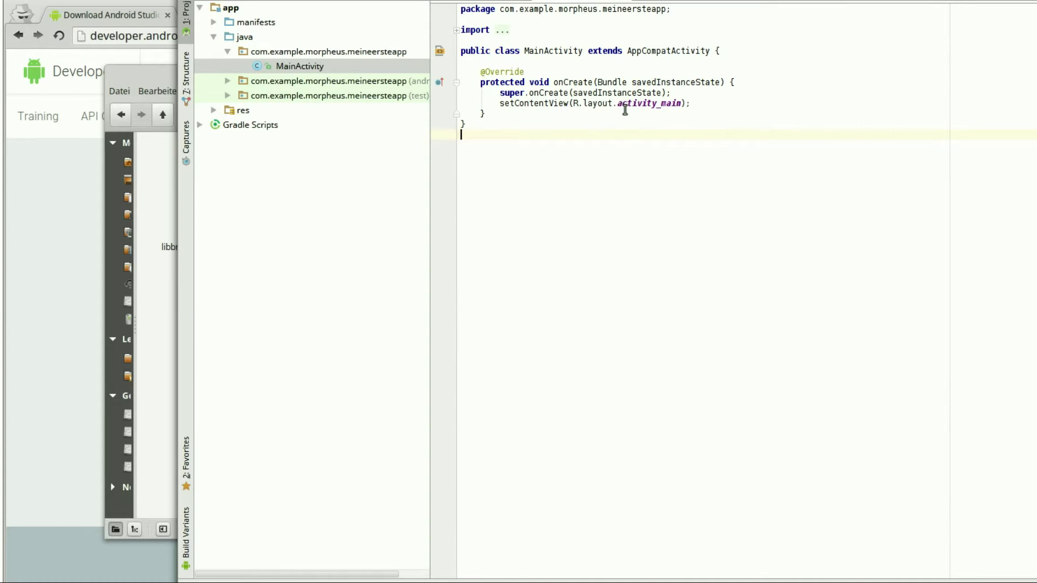
{"action": "left_click", "coordinate": [517, 112]}
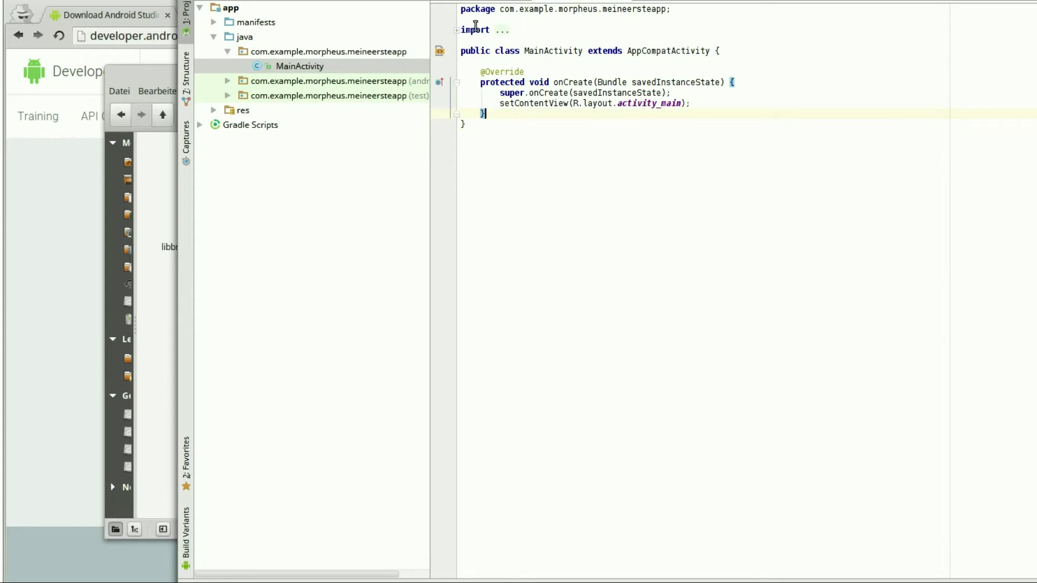
{"action": "left_click", "coordinate": [463, 4]}
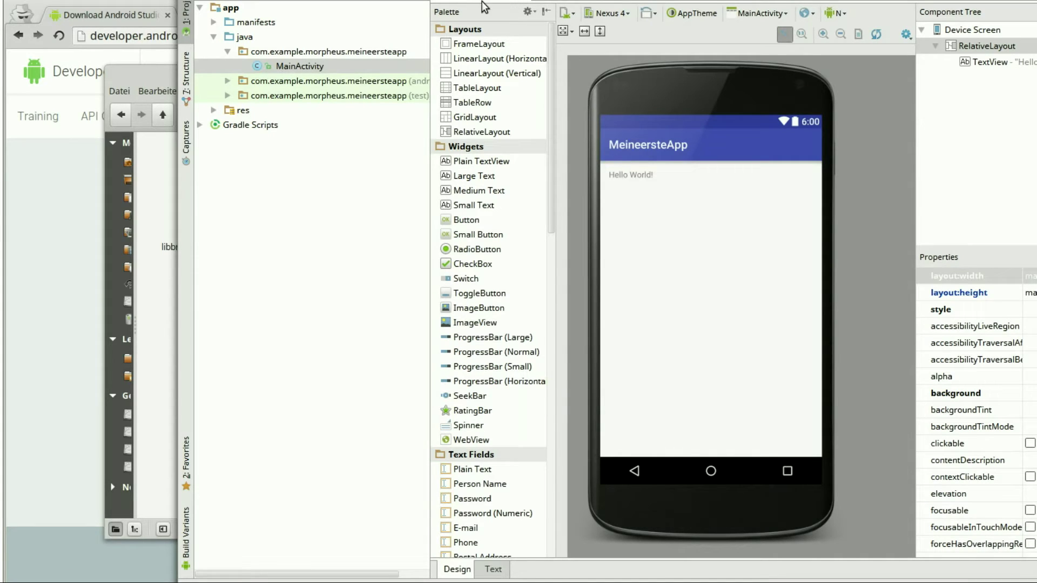
{"action": "left_click", "coordinate": [494, 569]}
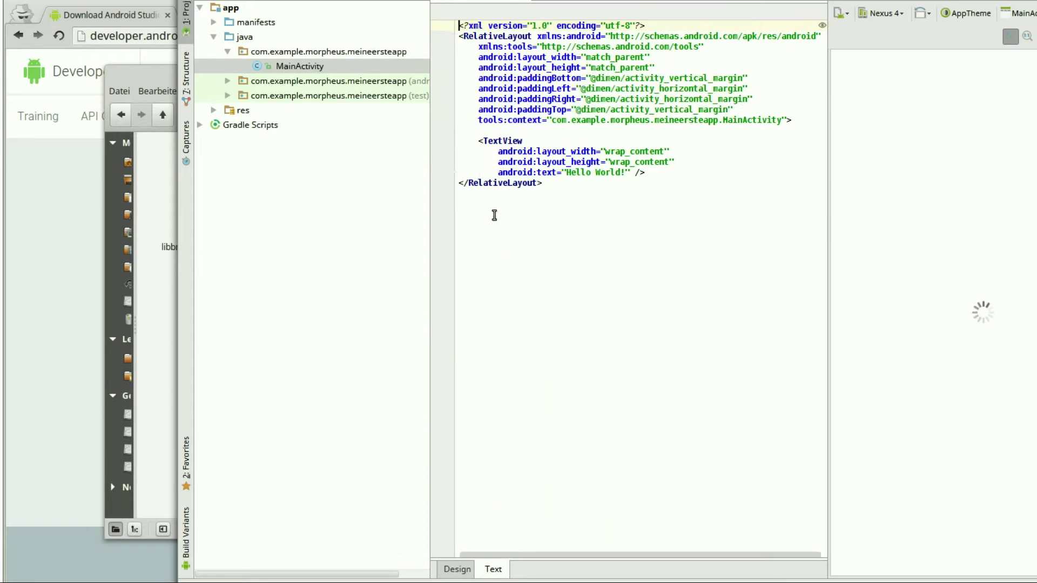
{"action": "left_click", "coordinate": [457, 569]}
{"action": "scroll", "coordinate": [500, 313], "scroll_direction": "down", "scroll_amount": 5}
{"action": "scroll", "coordinate": [495, 340], "scroll_direction": "up", "scroll_amount": 5}
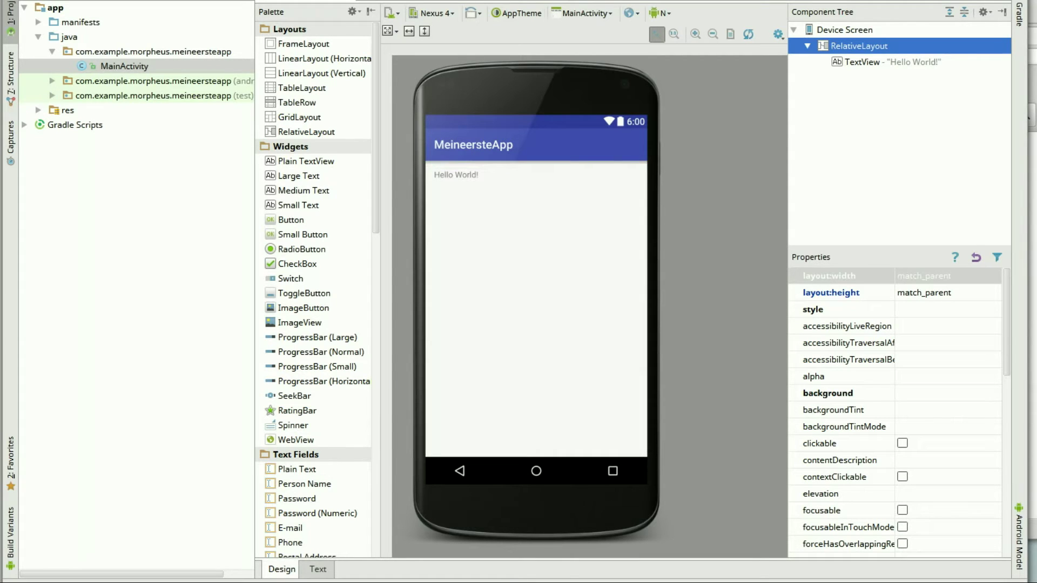
Step: Bring the full project window into view, open the Android Virtual Device Manager and start creating a virtual device
{"action": "left_click_drag", "start_coordinate": [550, 2], "coordinate": [532, 6]}
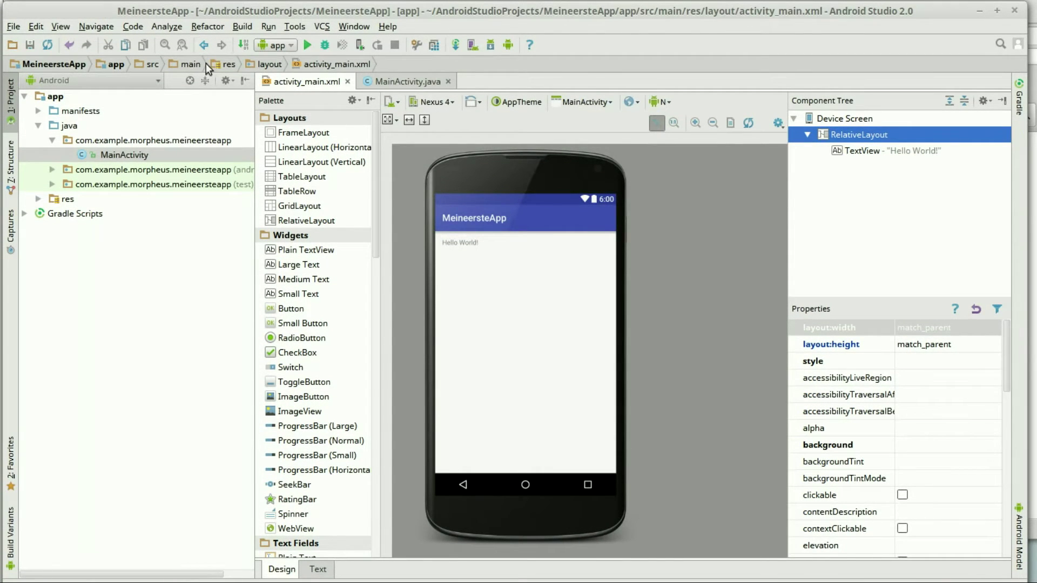
{"action": "left_click", "coordinate": [473, 45]}
{"action": "left_click_drag", "start_coordinate": [499, 4], "coordinate": [469, 24]}
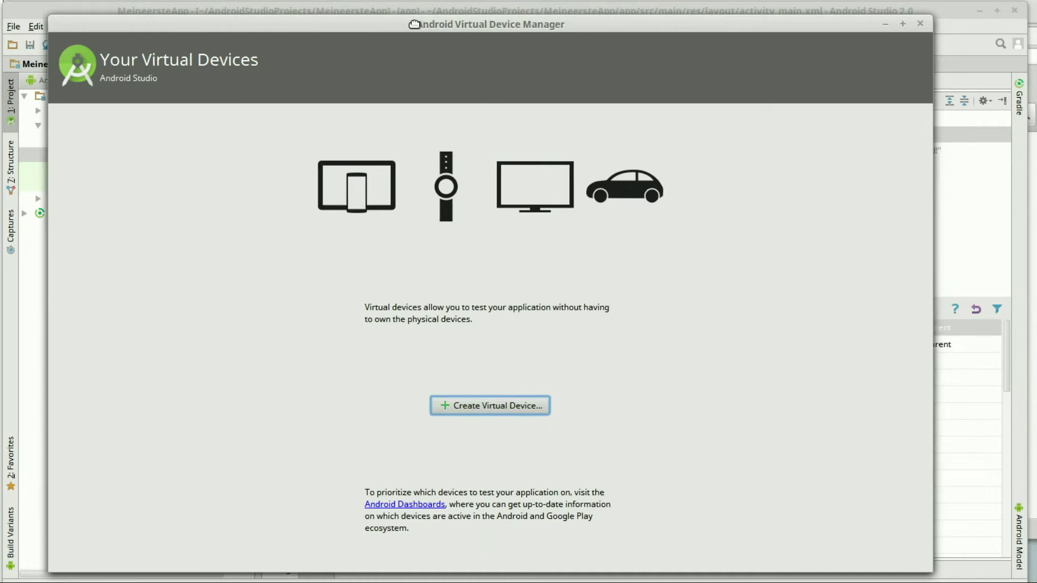
{"action": "left_click_drag", "start_coordinate": [423, 18], "coordinate": [408, 24]}
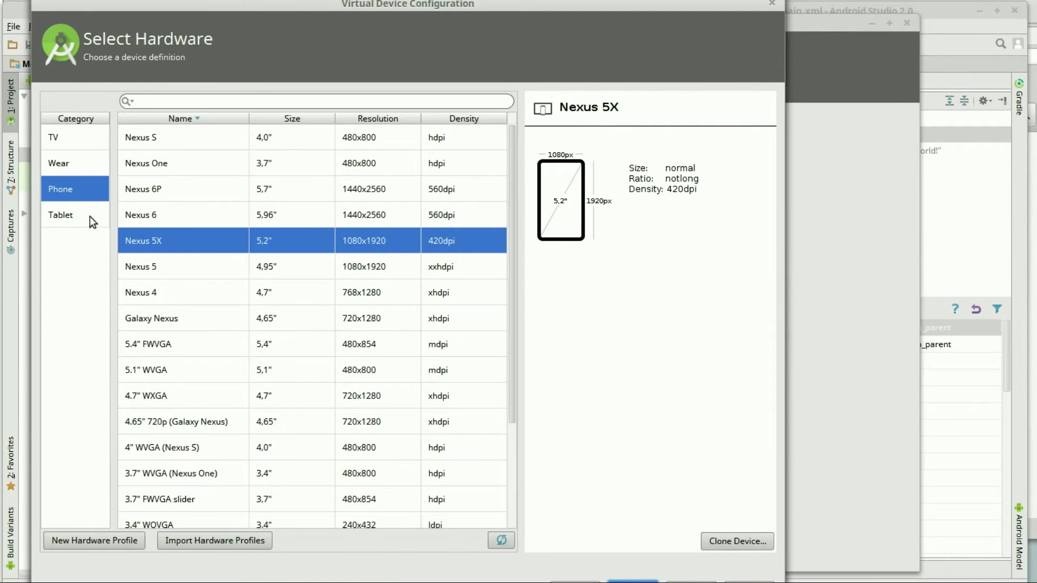
Step: Browse the TV, Wear and Phone hardware definitions, including Android TV (720p) and Android TV (1080p)
{"action": "left_click", "coordinate": [63, 146]}
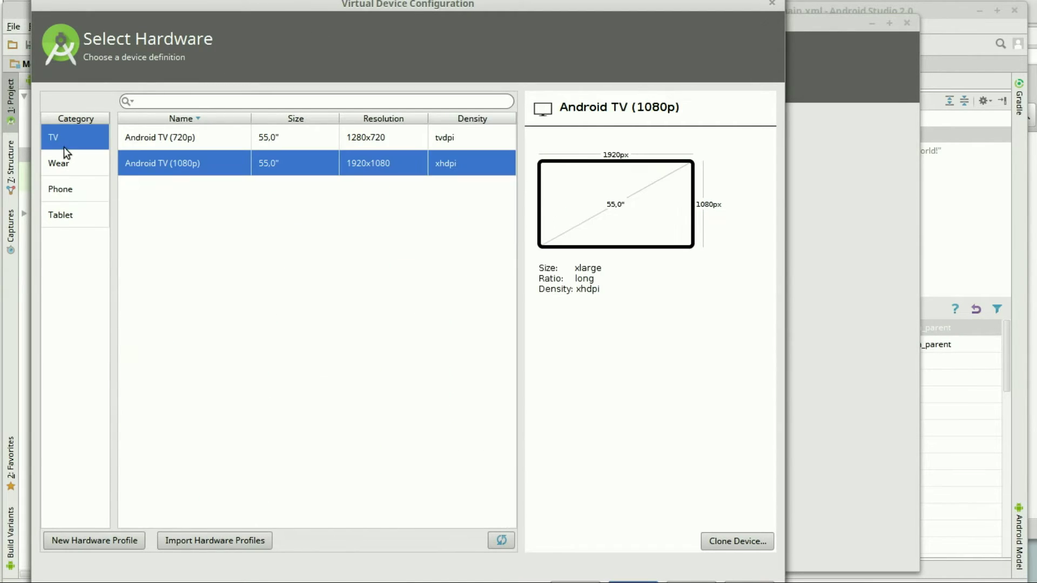
{"action": "left_click", "coordinate": [143, 140]}
{"action": "left_click", "coordinate": [153, 167]}
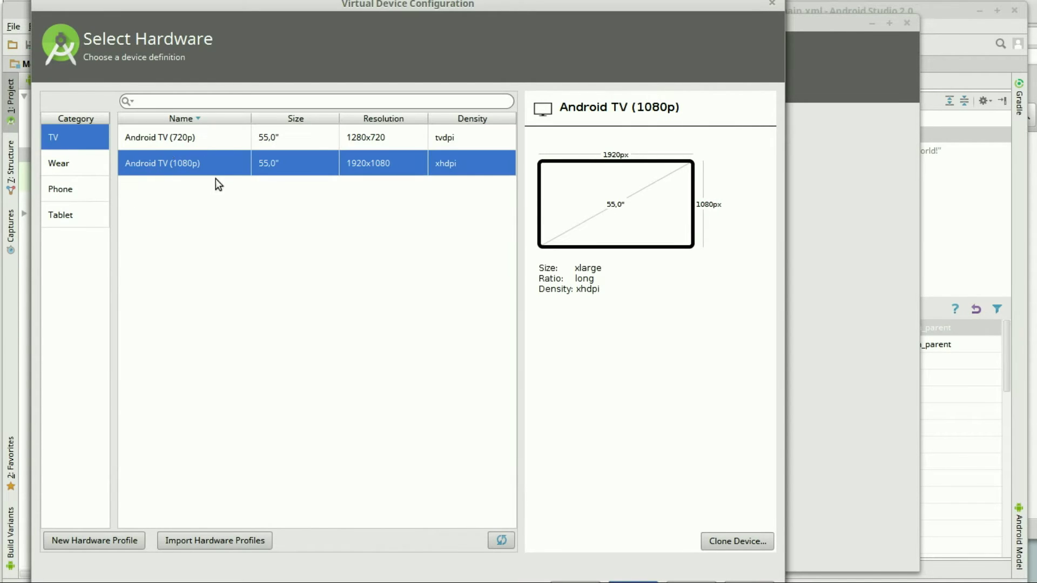
{"action": "left_click", "coordinate": [172, 137]}
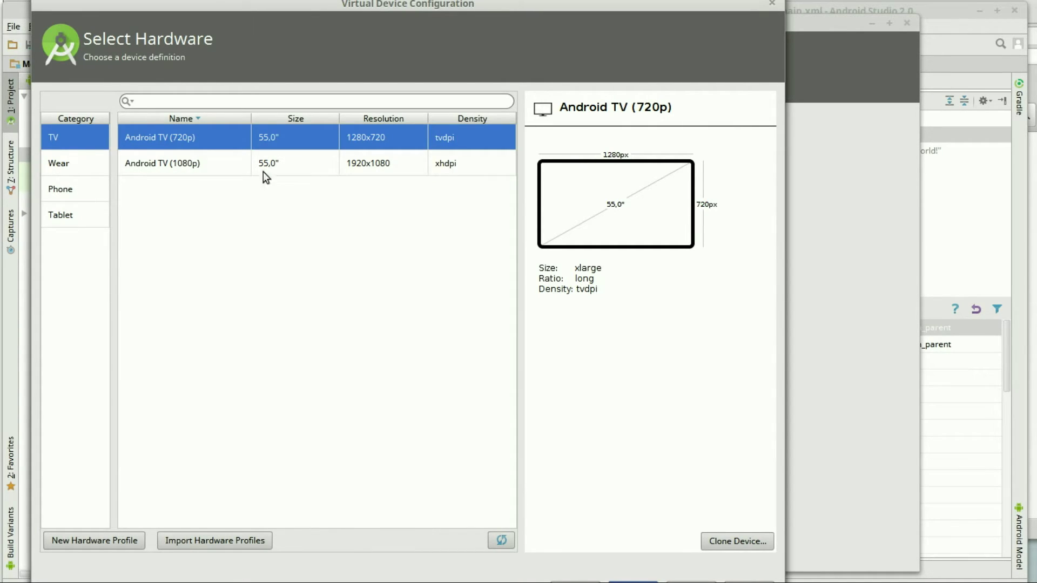
{"action": "left_click", "coordinate": [78, 165]}
{"action": "left_click", "coordinate": [74, 193]}
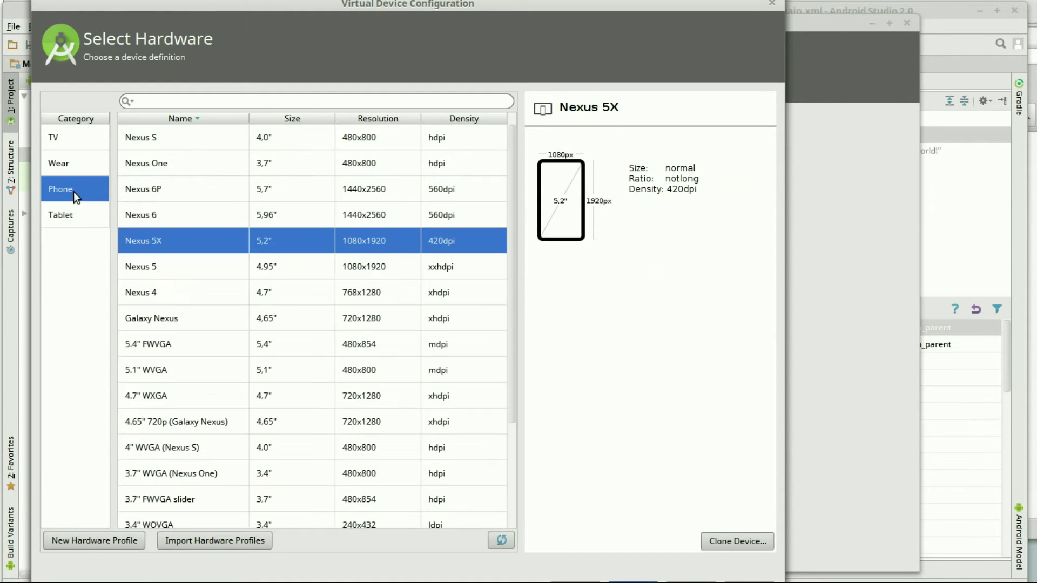
{"action": "left_click", "coordinate": [80, 161]}
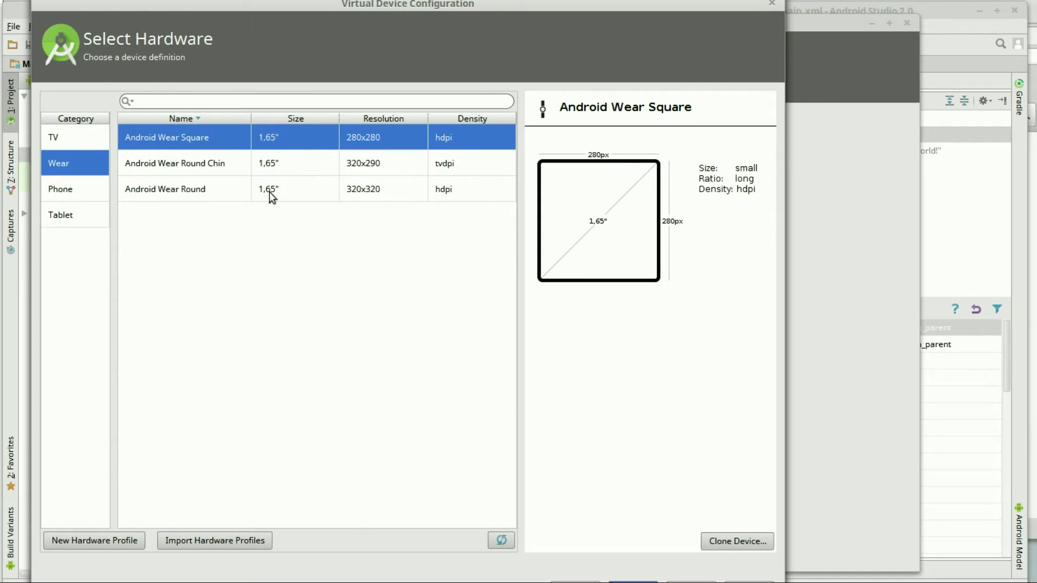
Step: Review the phone definitions, keep Nexus 5X as the hardware and continue to the system image selection
{"action": "left_click", "coordinate": [70, 192]}
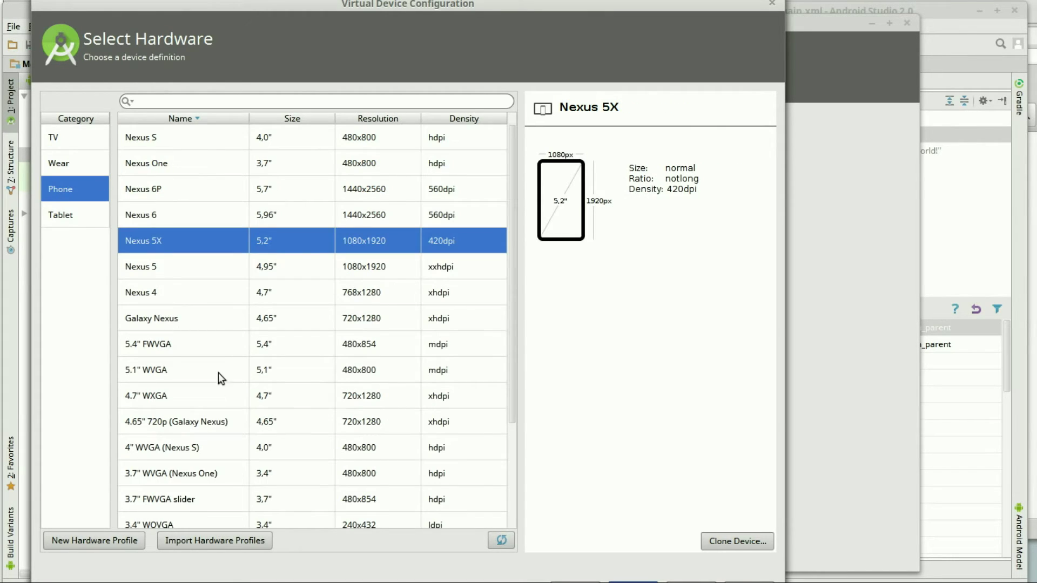
{"action": "scroll", "coordinate": [206, 310], "scroll_direction": "down", "scroll_amount": 2}
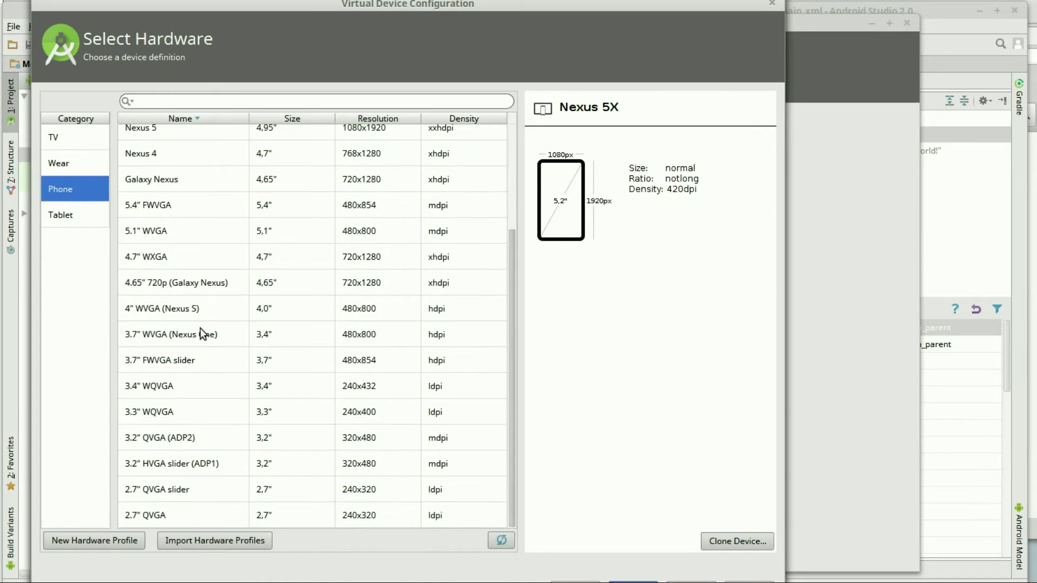
{"action": "scroll", "coordinate": [203, 323], "scroll_direction": "up", "scroll_amount": 2}
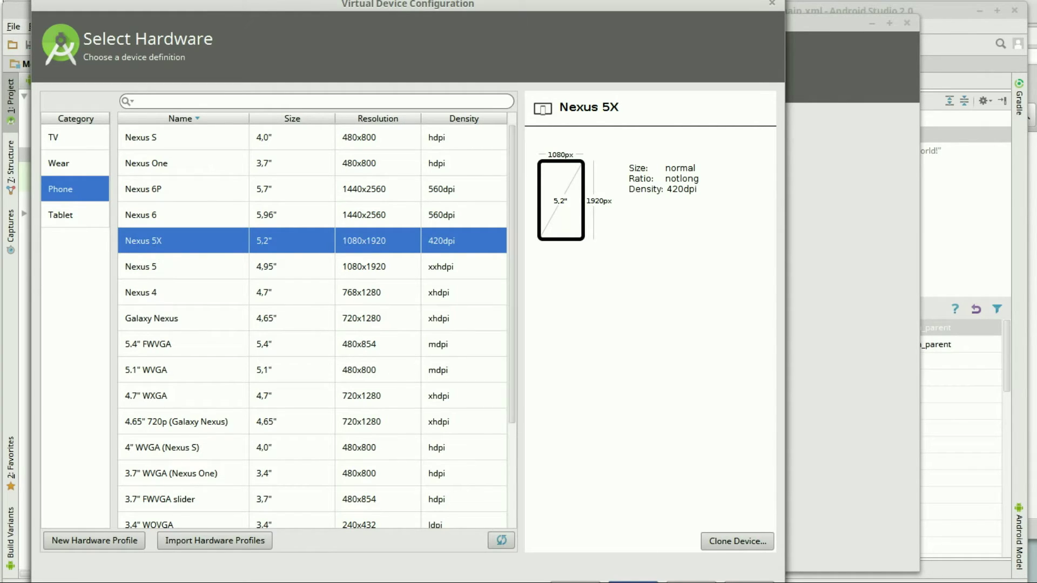
{"action": "left_click", "coordinate": [632, 581]}
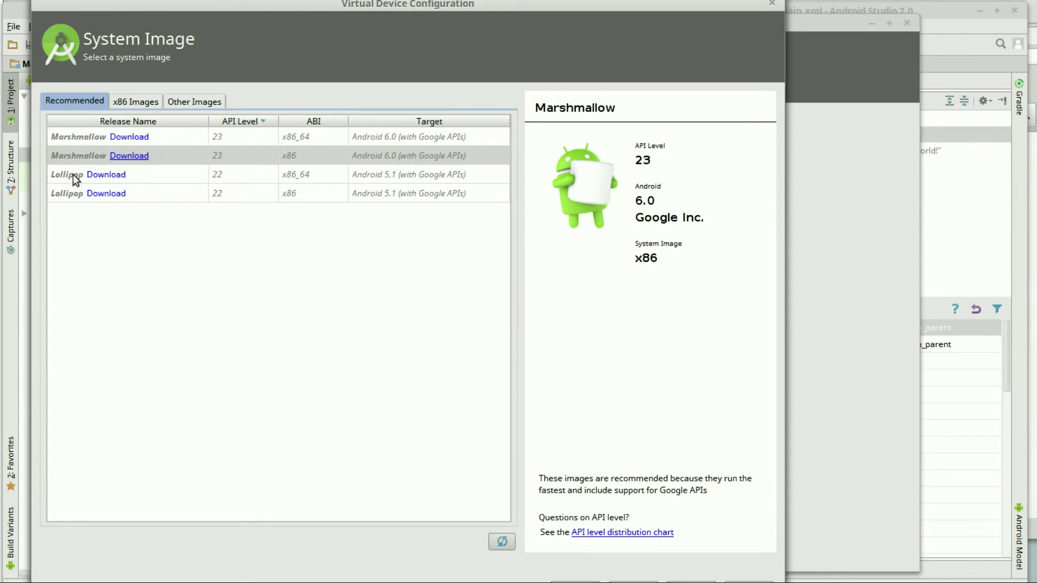
Step: Compare the x86 and other available system images with the recommended ones, and return to the recommended list
{"action": "left_click", "coordinate": [125, 104]}
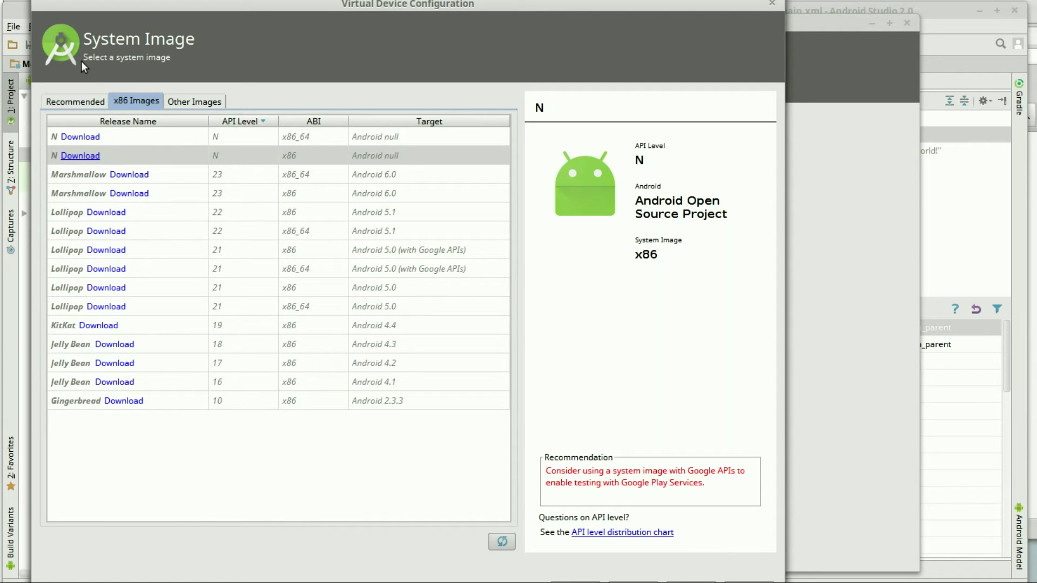
{"action": "left_click", "coordinate": [76, 97]}
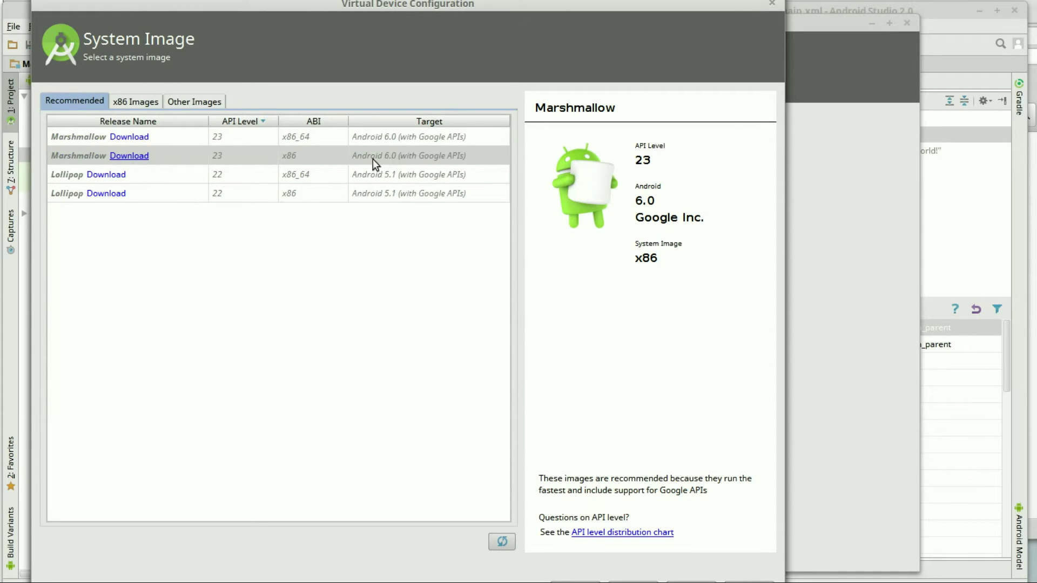
{"action": "left_click", "coordinate": [194, 101]}
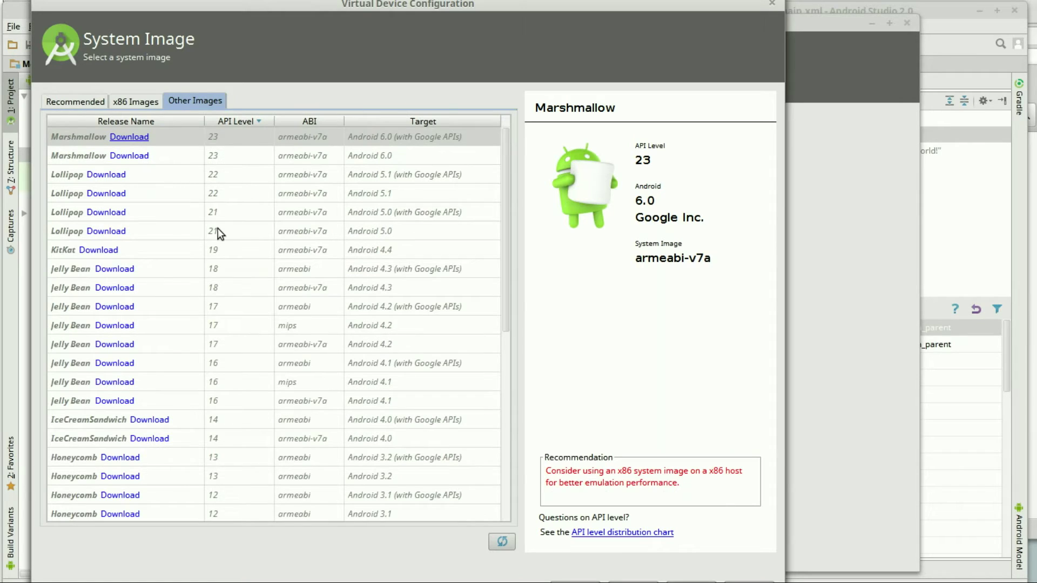
{"action": "scroll", "coordinate": [219, 235], "scroll_direction": "down", "scroll_amount": 5}
{"action": "scroll", "coordinate": [215, 250], "scroll_direction": "up", "scroll_amount": 5}
{"action": "scroll", "coordinate": [240, 319], "scroll_direction": "down", "scroll_amount": 5}
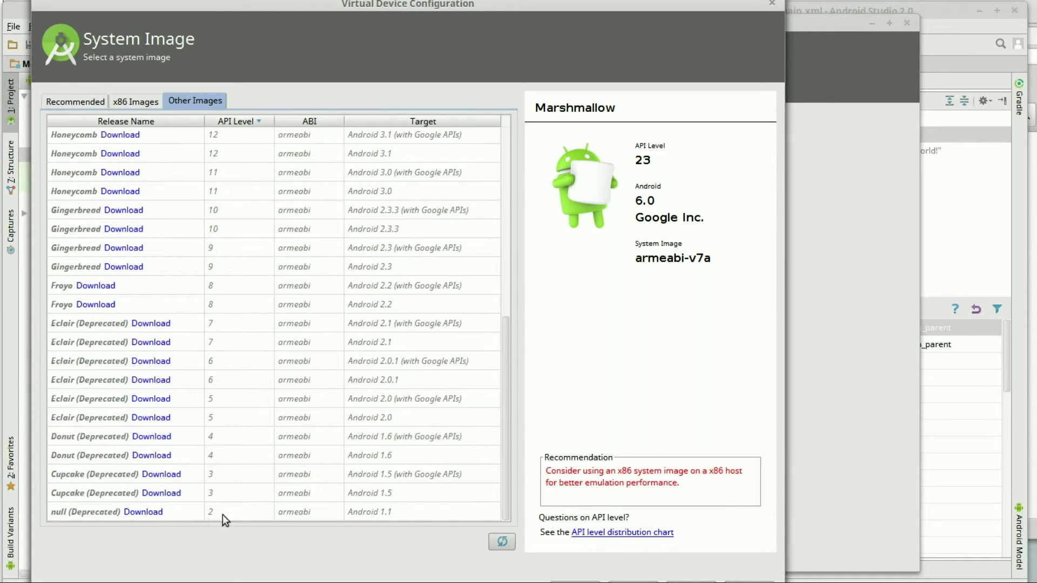
{"action": "scroll", "coordinate": [220, 508], "scroll_direction": "up", "scroll_amount": 5}
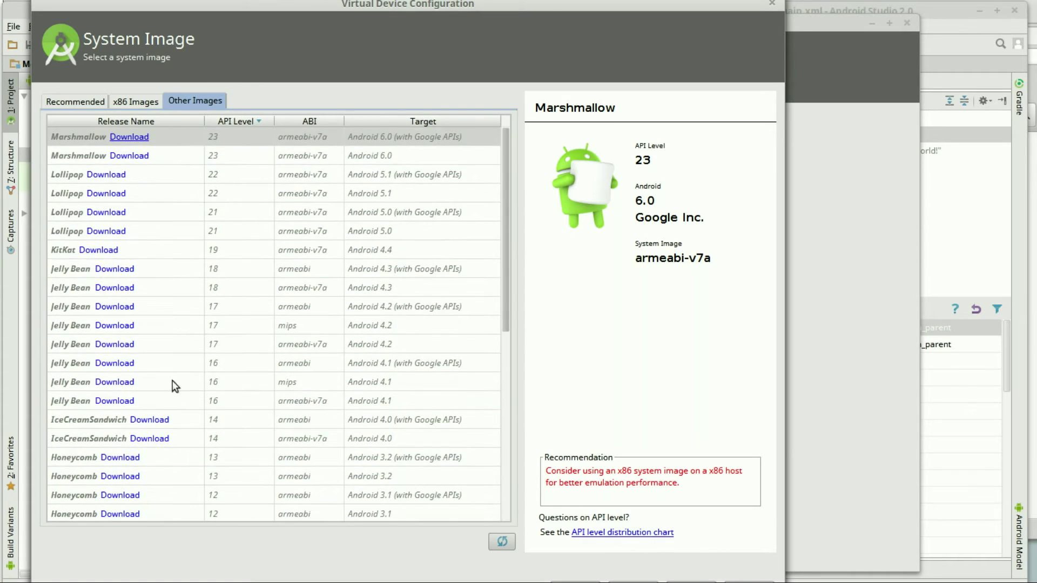
{"action": "left_click", "coordinate": [81, 101]}
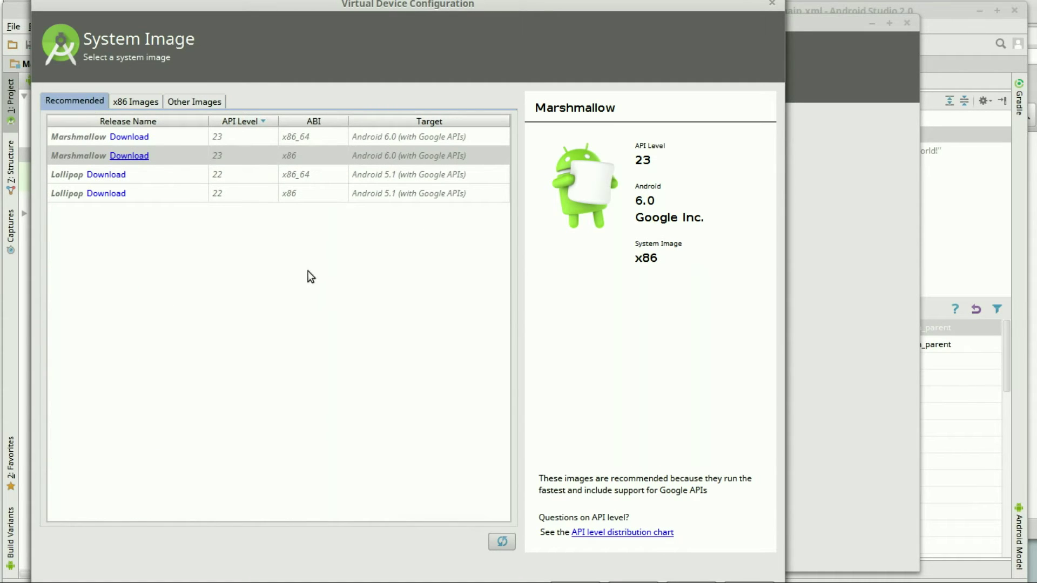
Step: Download the Marshmallow API 23 x86 image with Google APIs, accepting its license, and continue with it to the AVD configuration
{"action": "left_click", "coordinate": [138, 157]}
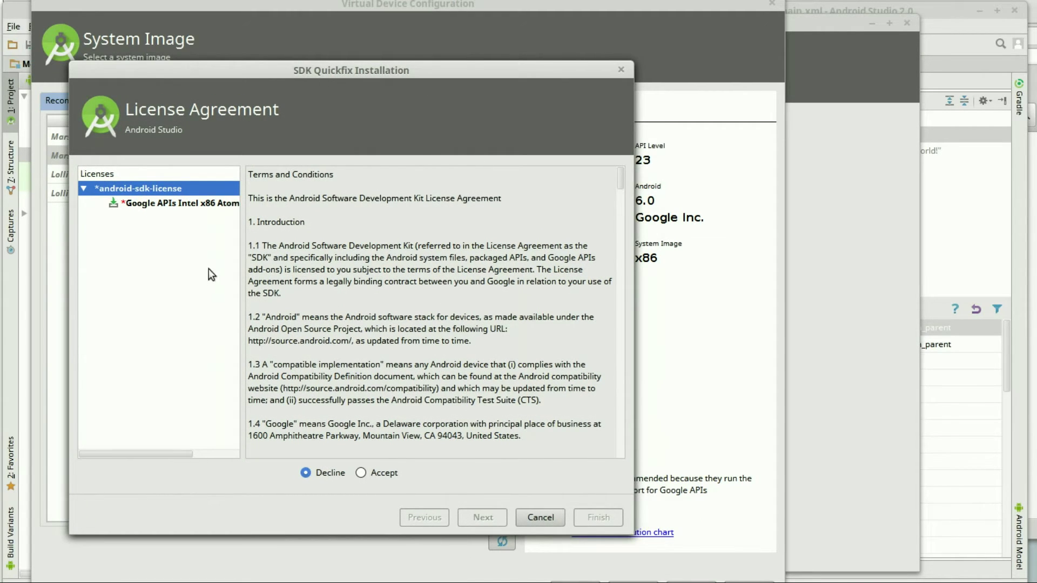
{"action": "left_click", "coordinate": [372, 473]}
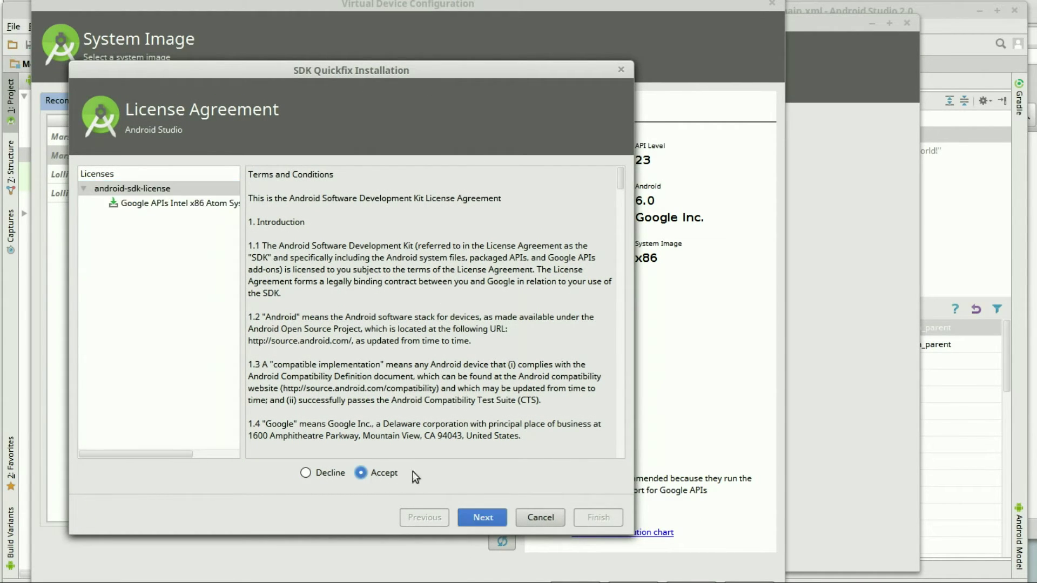
{"action": "left_click", "coordinate": [487, 516]}
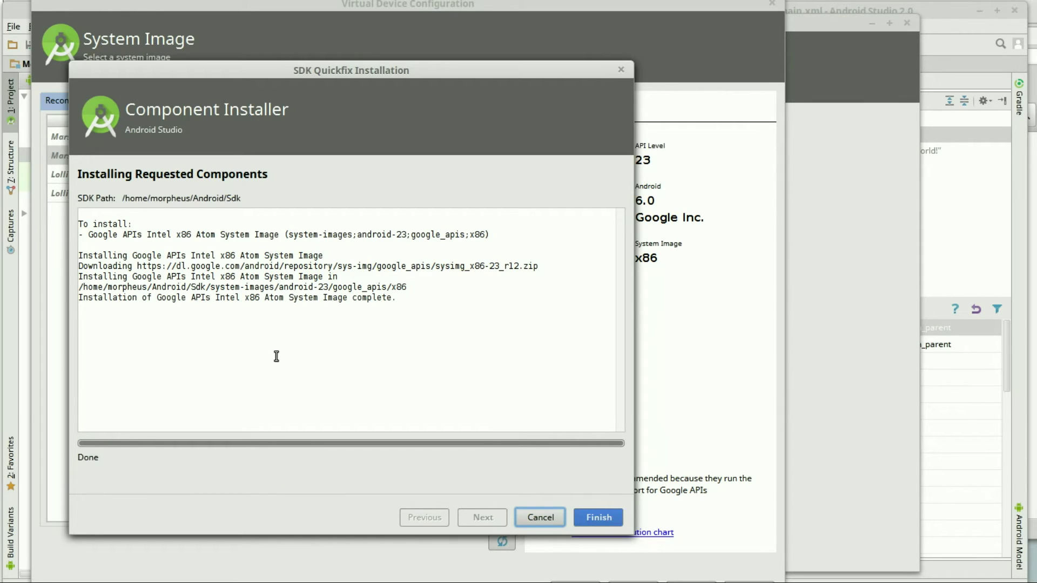
{"action": "left_click", "coordinate": [597, 518]}
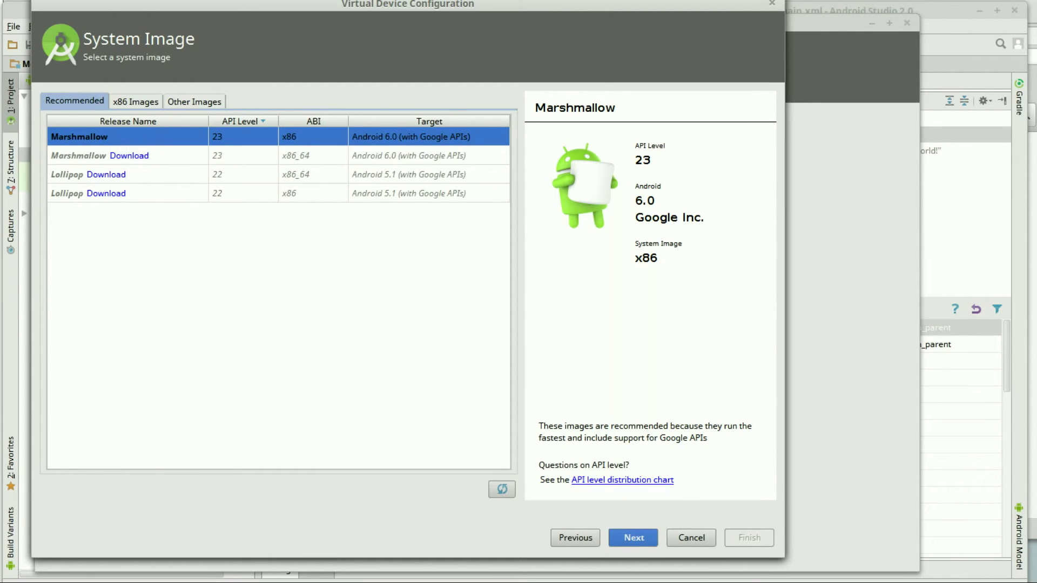
{"action": "left_click", "coordinate": [638, 538]}
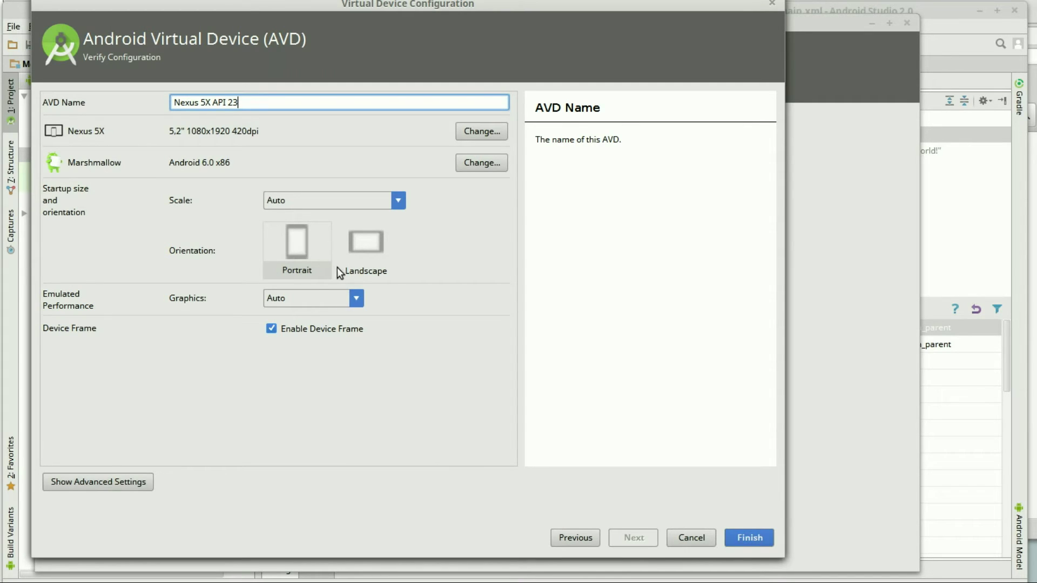
Step: Keep the emulated graphics on Auto and finish creating the Nexus 5X API 23 virtual device
{"action": "left_click", "coordinate": [352, 299]}
{"action": "left_click", "coordinate": [325, 373]}
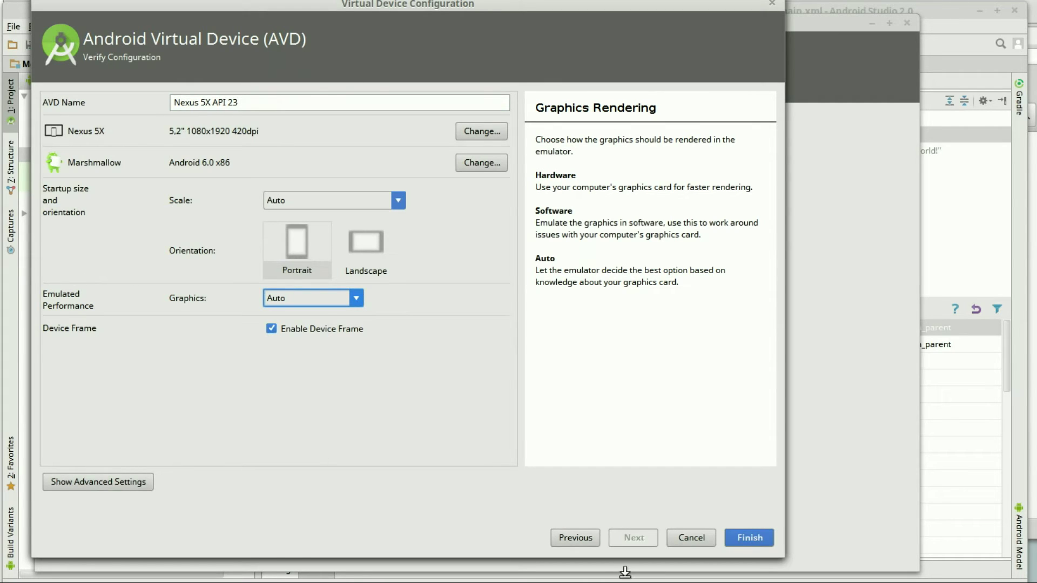
{"action": "left_click", "coordinate": [751, 537]}
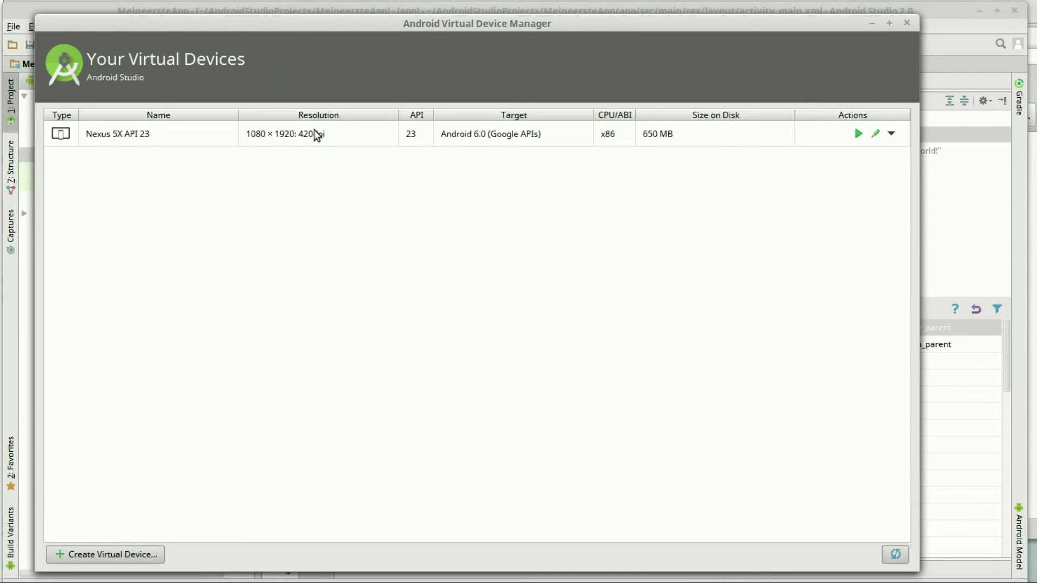
Step: Launch the Nexus 5X API 23 virtual device and dismiss the welcome overlay on its home screen
{"action": "left_click", "coordinate": [309, 138]}
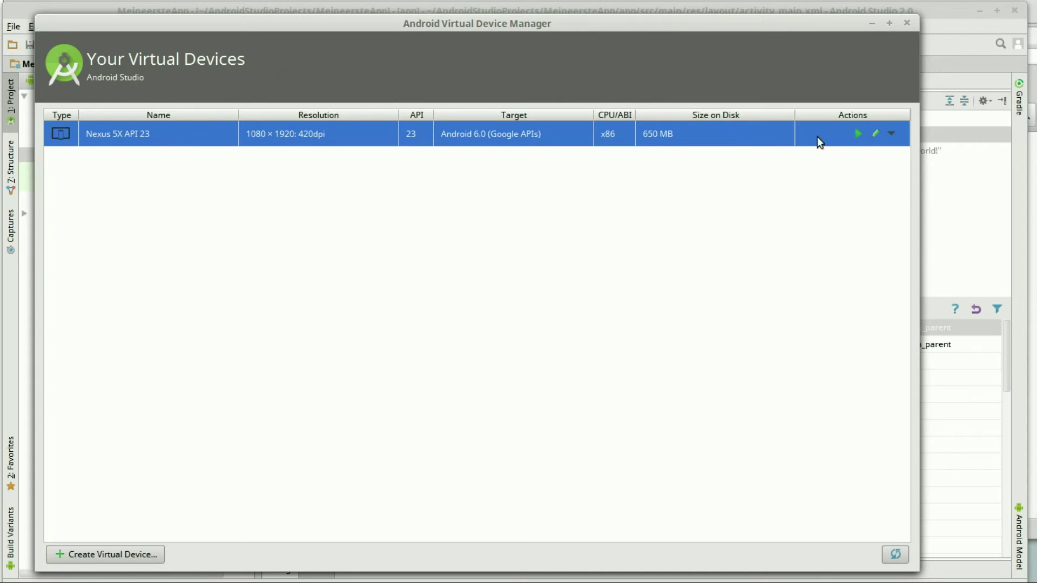
{"action": "left_click", "coordinate": [861, 134]}
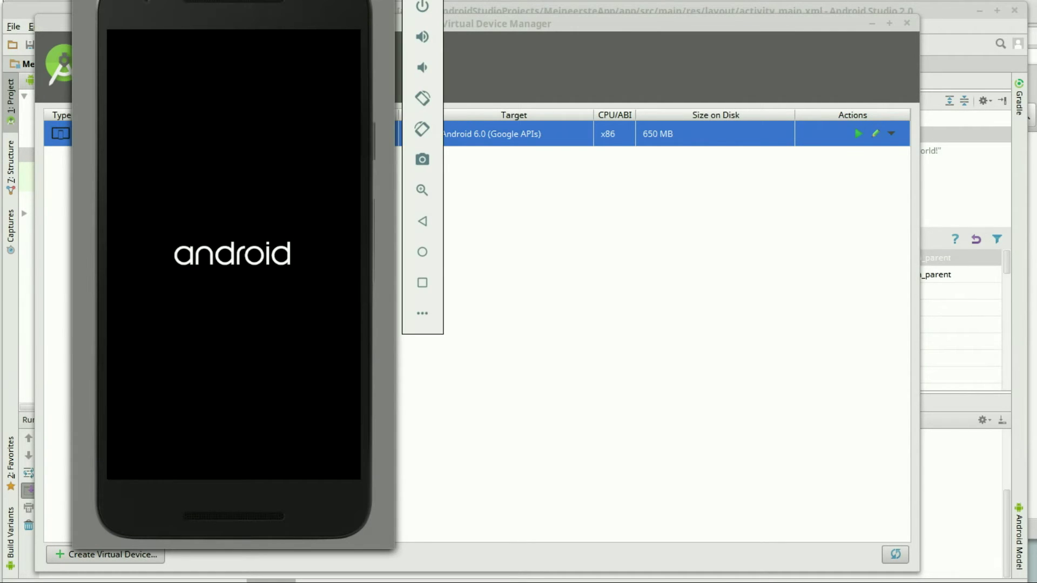
{"action": "left_click_drag", "start_coordinate": [318, 5], "coordinate": [347, 10]}
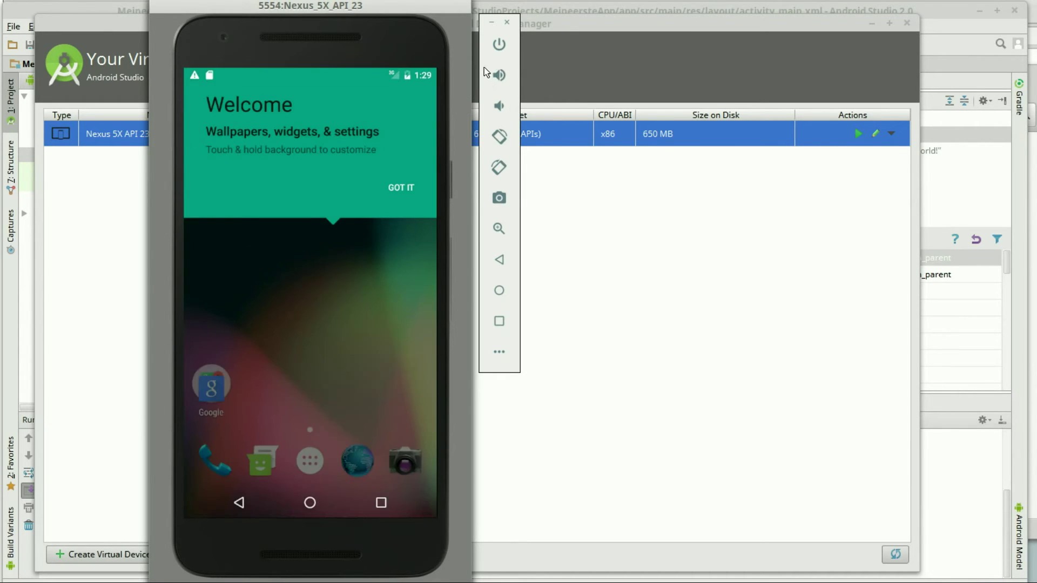
{"action": "left_click", "coordinate": [403, 190]}
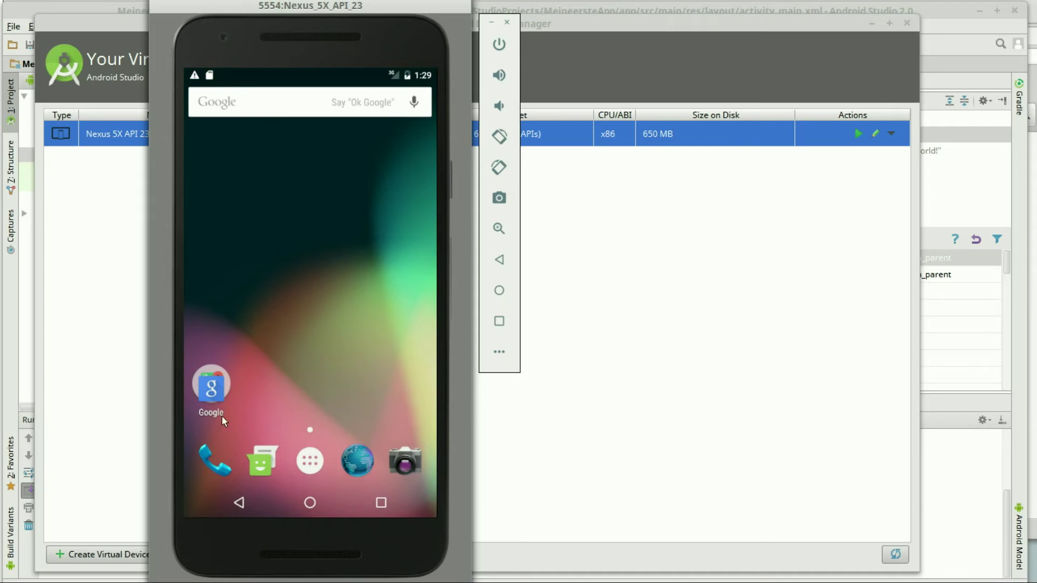
Step: Look through the apps installed on the emulated phone and return to its home screen
{"action": "left_click", "coordinate": [307, 468]}
{"action": "left_click_drag", "start_coordinate": [319, 442], "coordinate": [352, 224]}
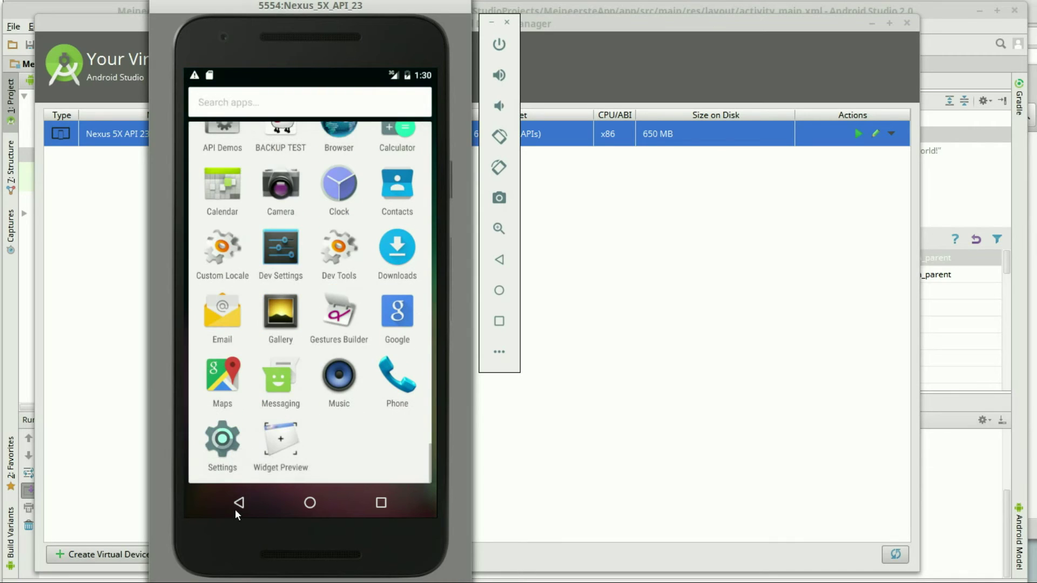
{"action": "left_click", "coordinate": [235, 509]}
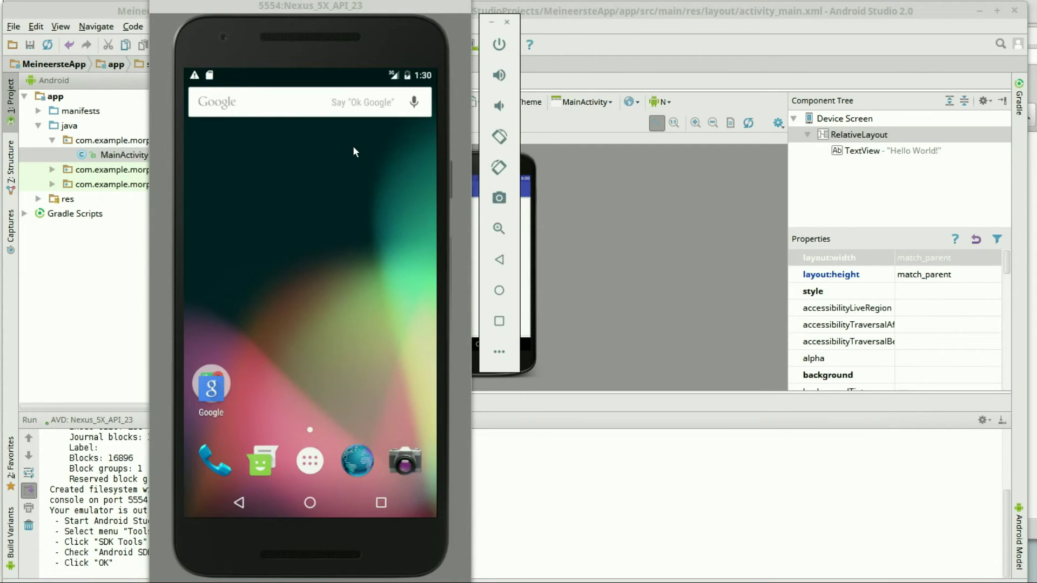
Step: Return to the MeineersteApp project and try to run the app on the connected Nexus 5X API 23 emulator
{"action": "left_click", "coordinate": [625, 14]}
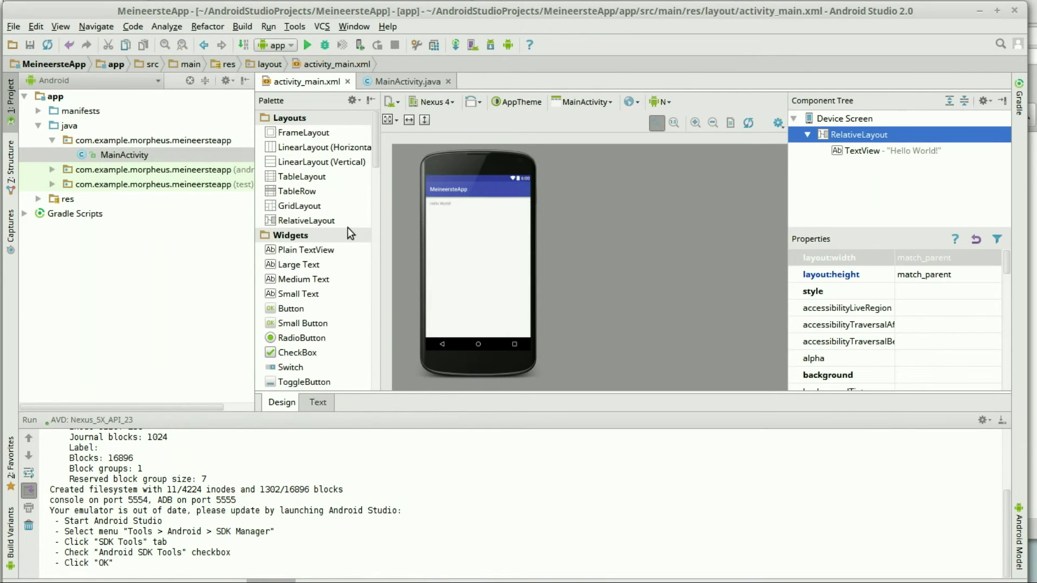
{"action": "left_click", "coordinate": [307, 45]}
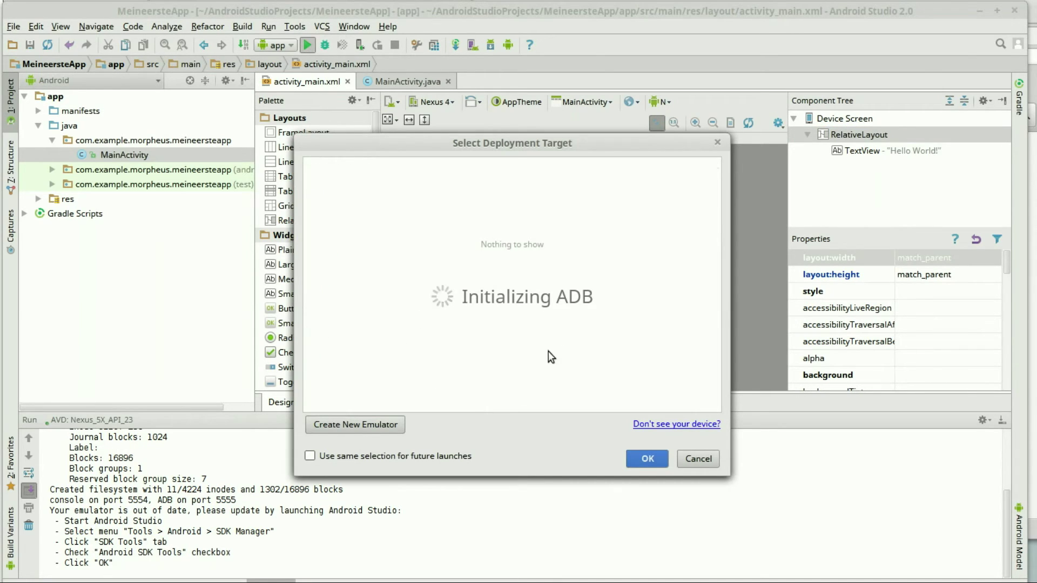
{"action": "left_click", "coordinate": [339, 185]}
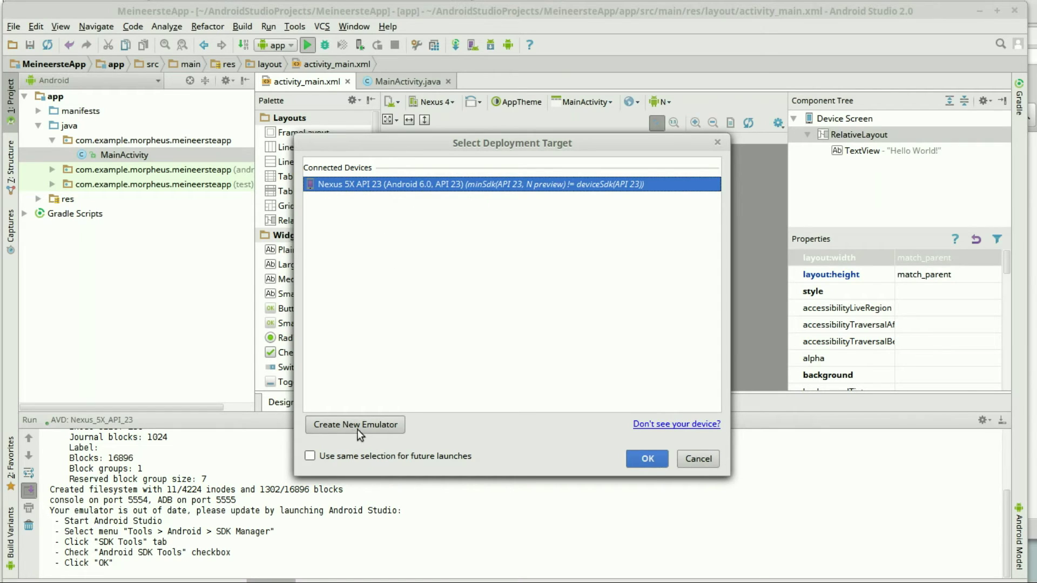
{"action": "left_click", "coordinate": [647, 459]}
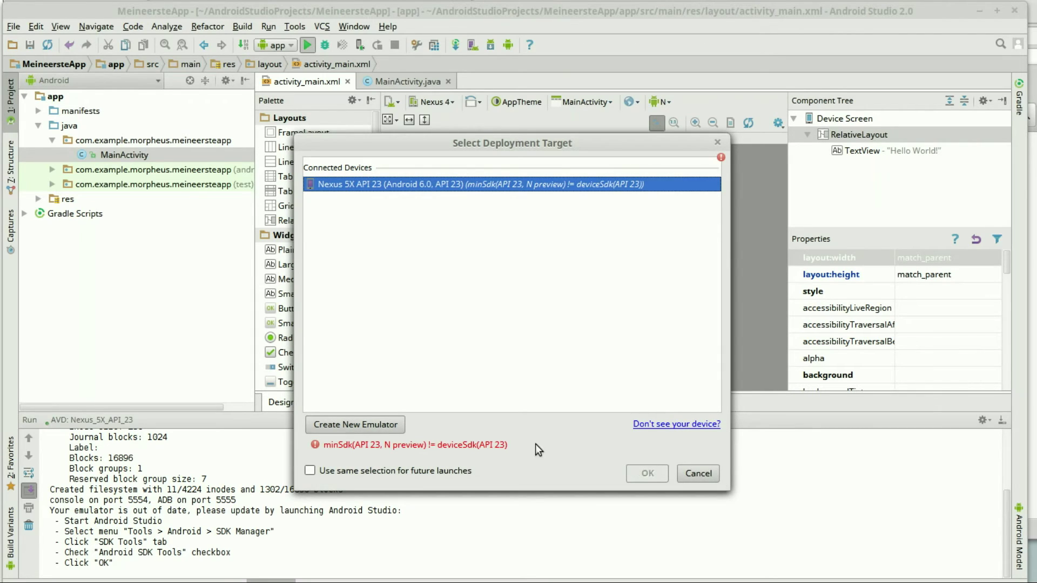